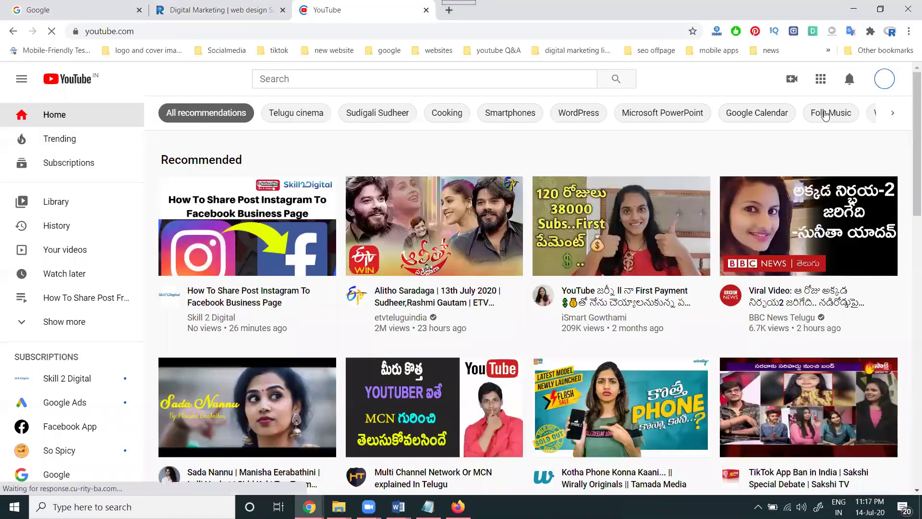
# - Open the signed-in account's own YouTube channel page
pyautogui.click(884, 79)
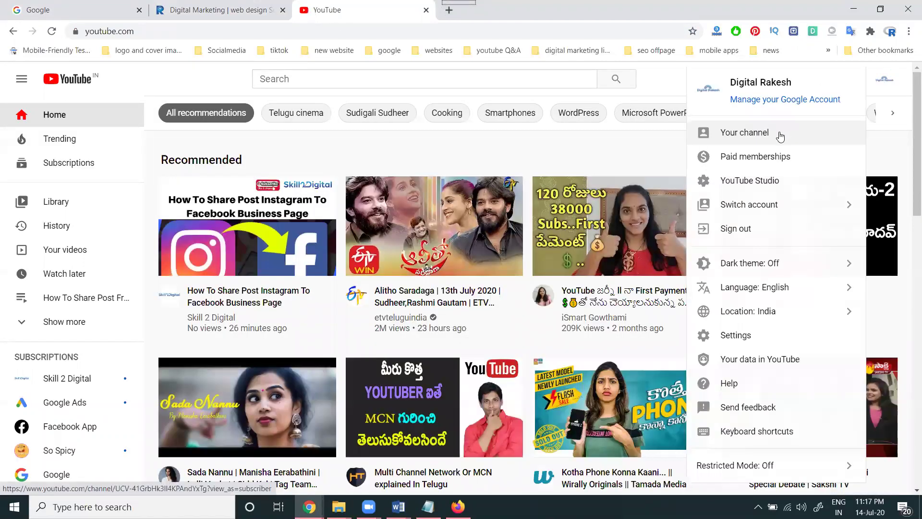
pyautogui.click(781, 135)
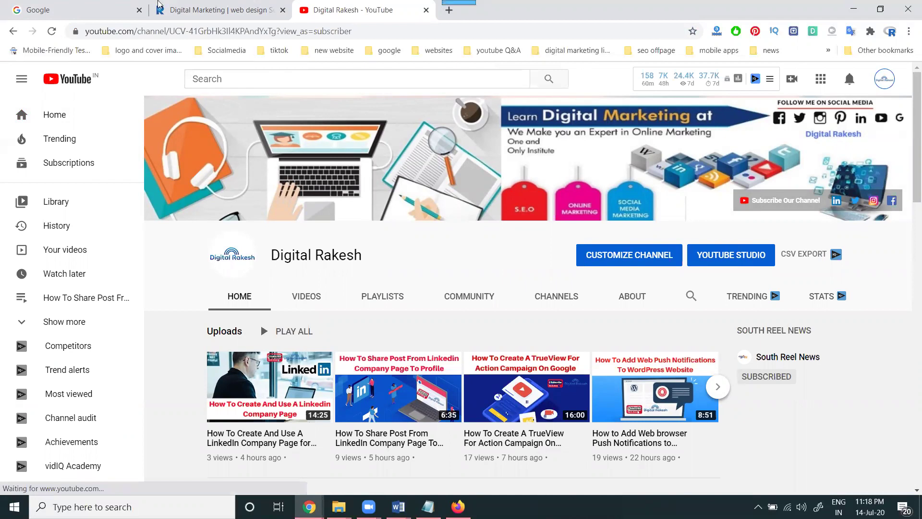
# - Switch to the Incognito browser window and load onesignal.com in a new tab
pyautogui.click(94, 7)
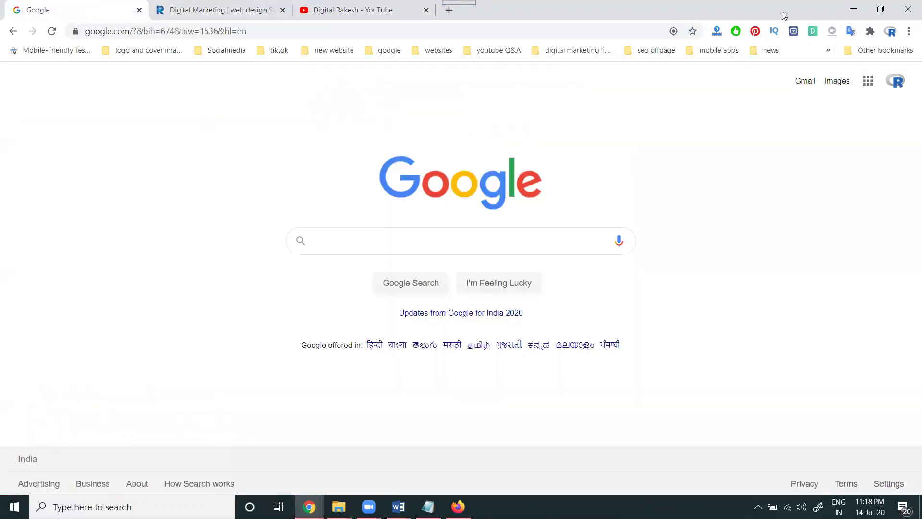
pyautogui.click(854, 9)
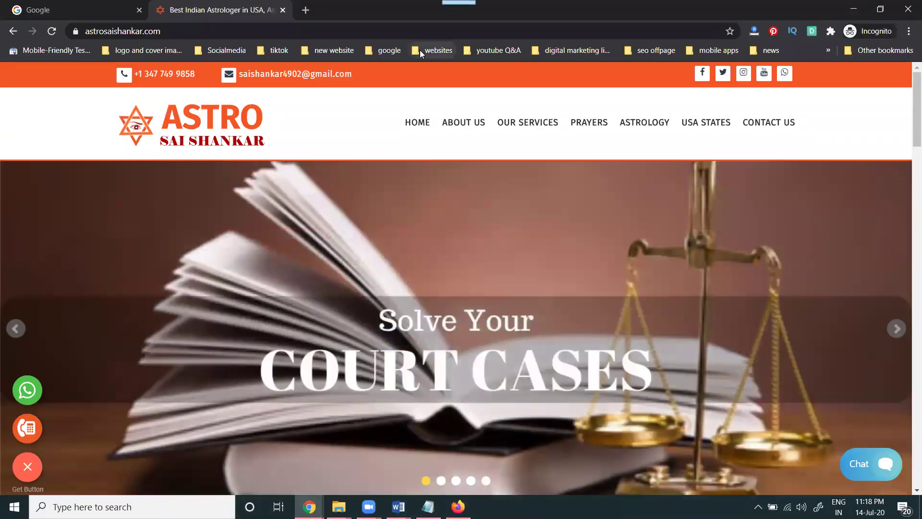
pyautogui.click(307, 10)
pyautogui.write('onesignal.com')
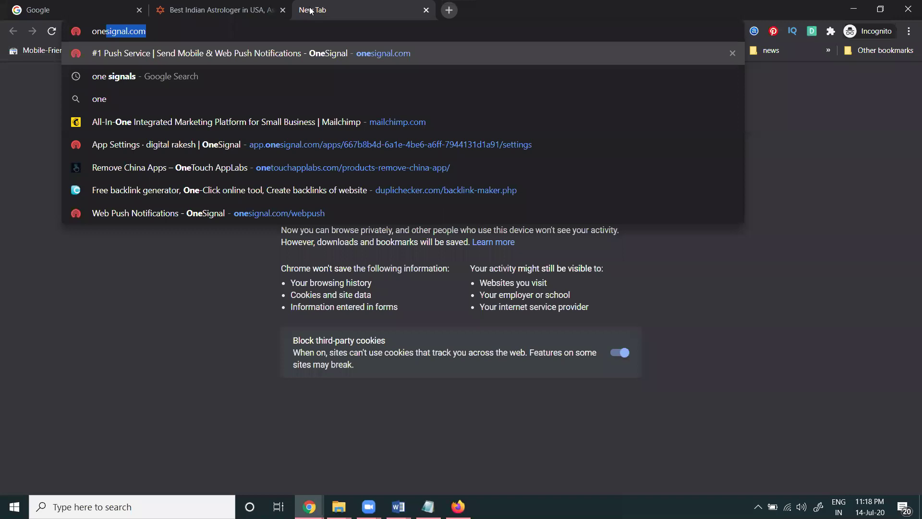
pyautogui.press('Return')
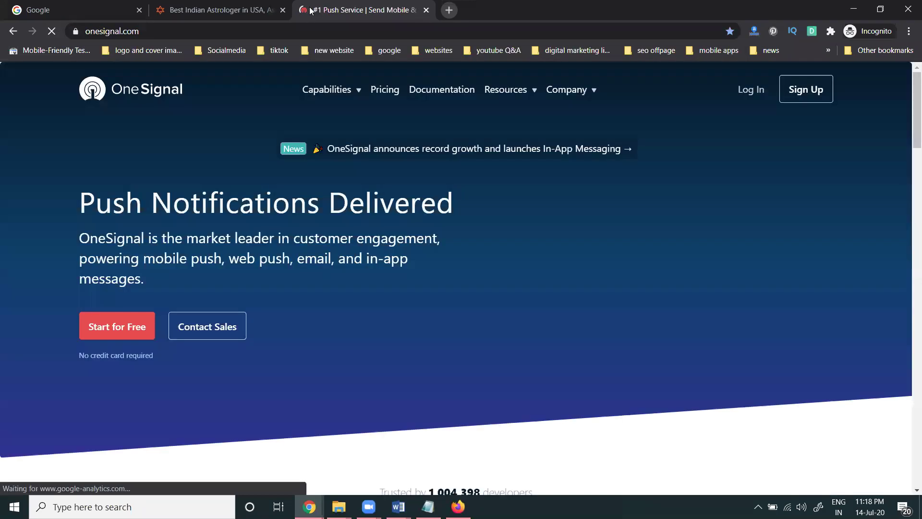
# - Sign up for a OneSignal account using the Google sign-in option and the listed Google account
pyautogui.click(825, 93)
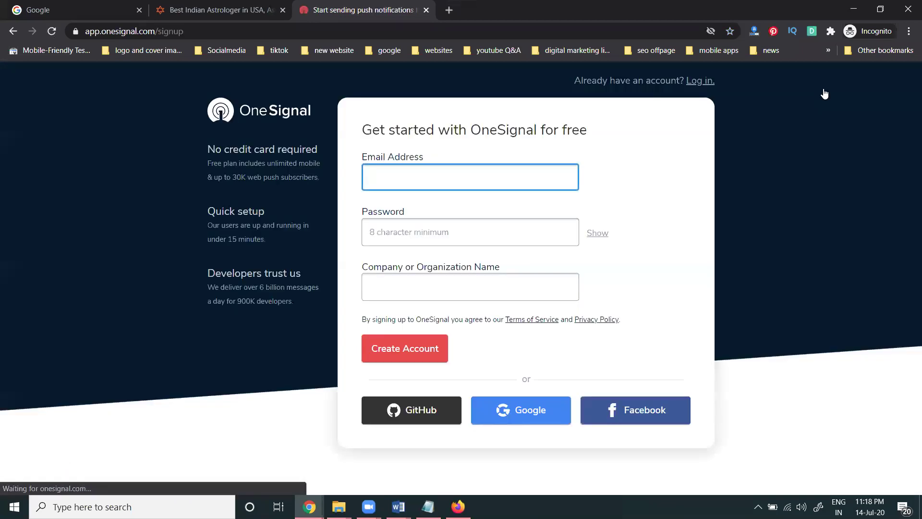
pyautogui.click(531, 416)
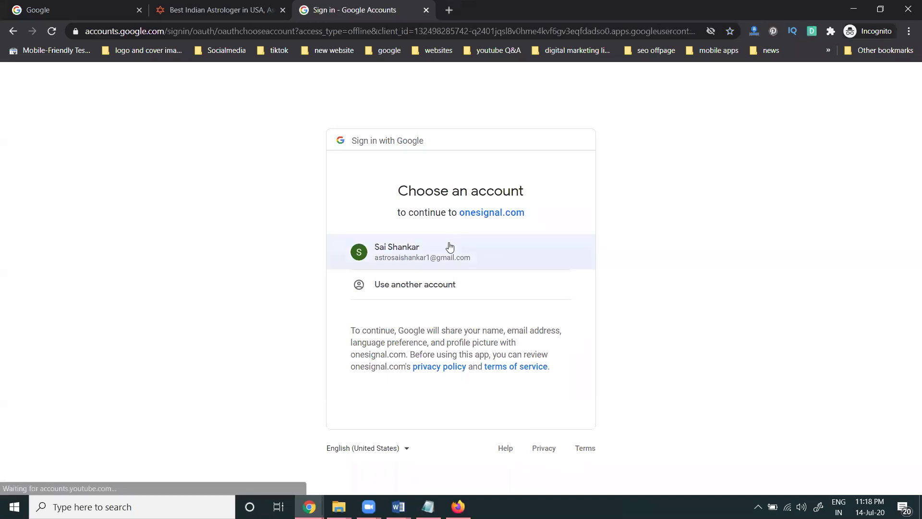
pyautogui.click(450, 247)
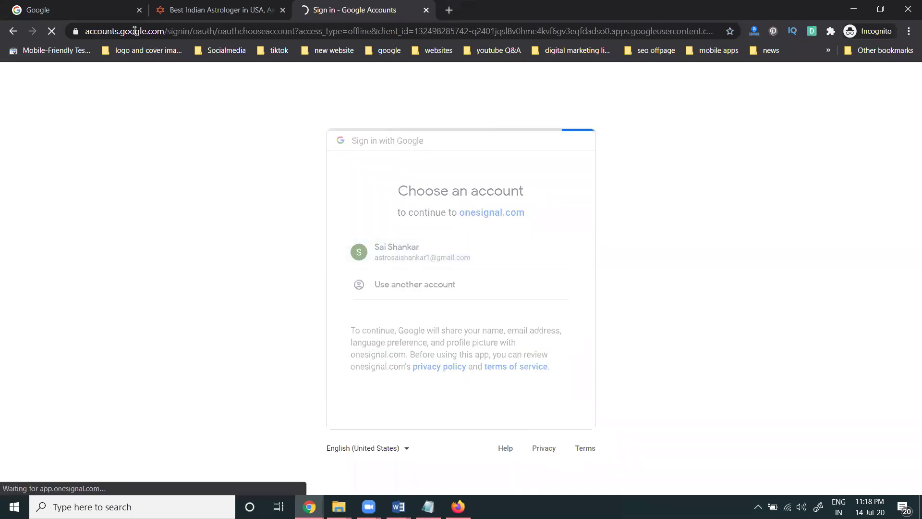
# - Look at the account's Gmail inbox and return to the OneSignal page
pyautogui.click(72, 10)
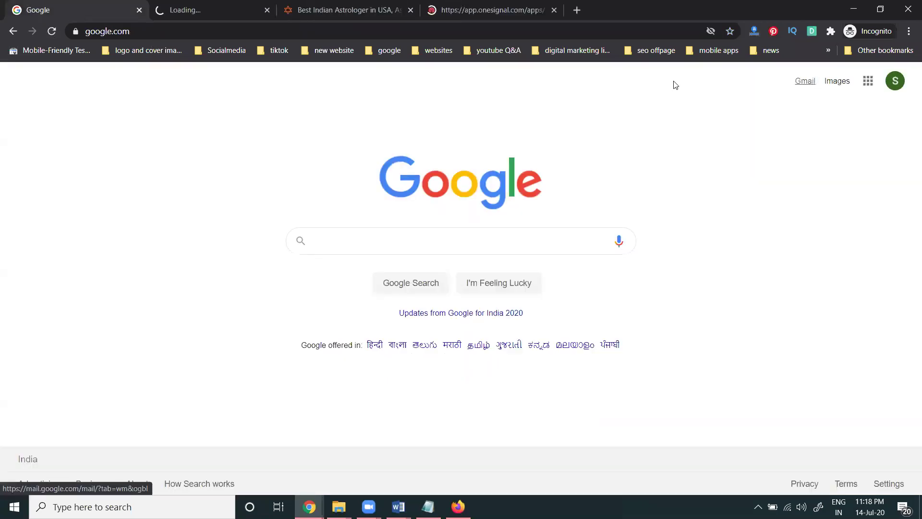
pyautogui.click(202, 7)
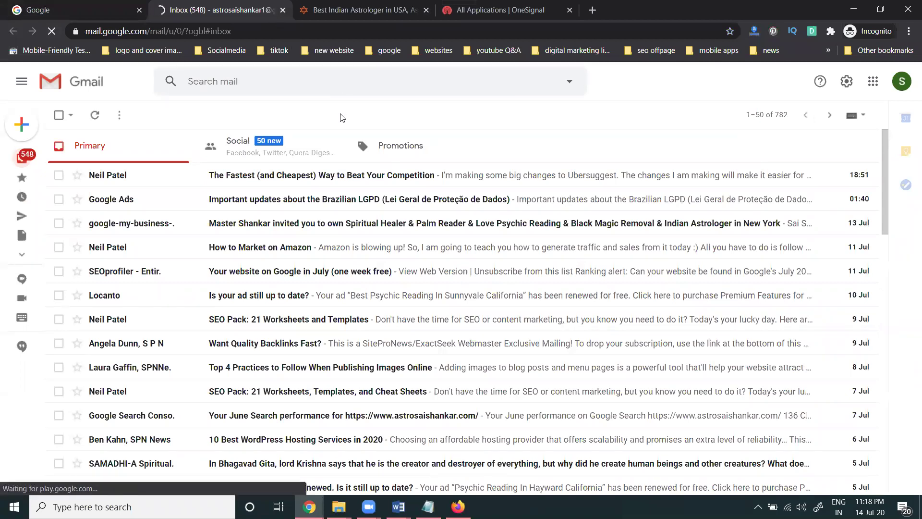
pyautogui.click(510, 5)
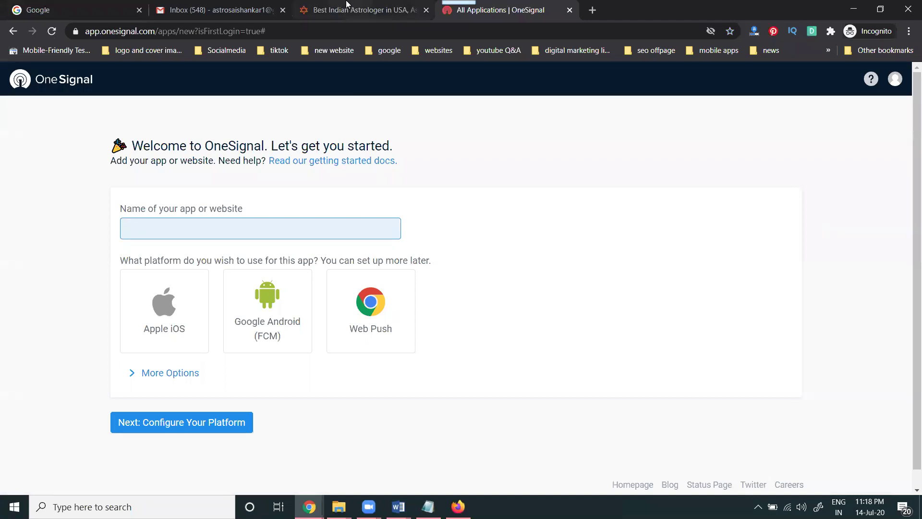
# - Name the new app astrosaishankar, copied from the website's address, select Web Push as its platform and continue to its configuration
pyautogui.click(349, 7)
pyautogui.click(113, 32)
pyautogui.doubleClick(113, 33)
pyautogui.hotkey('ctrl', 'c')
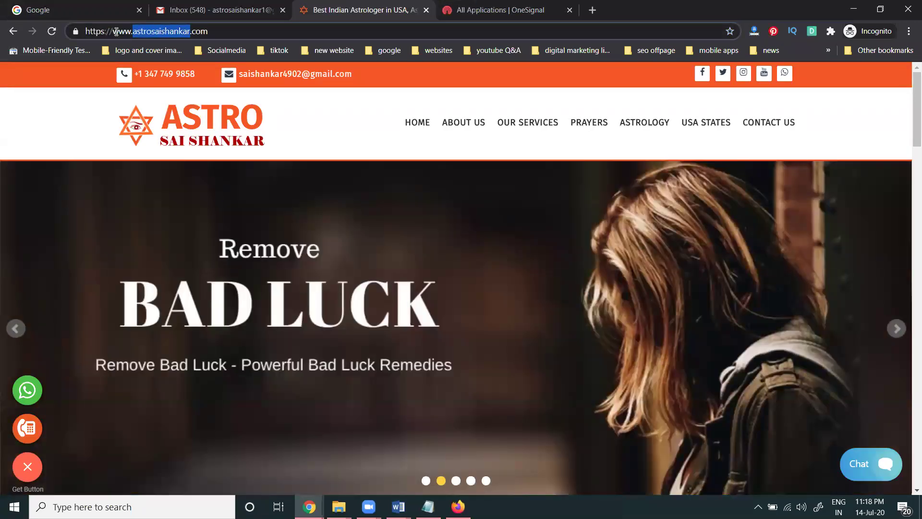
pyautogui.hotkey('ctrl', 'Tab')
pyautogui.hotkey('ctrl', 'v')
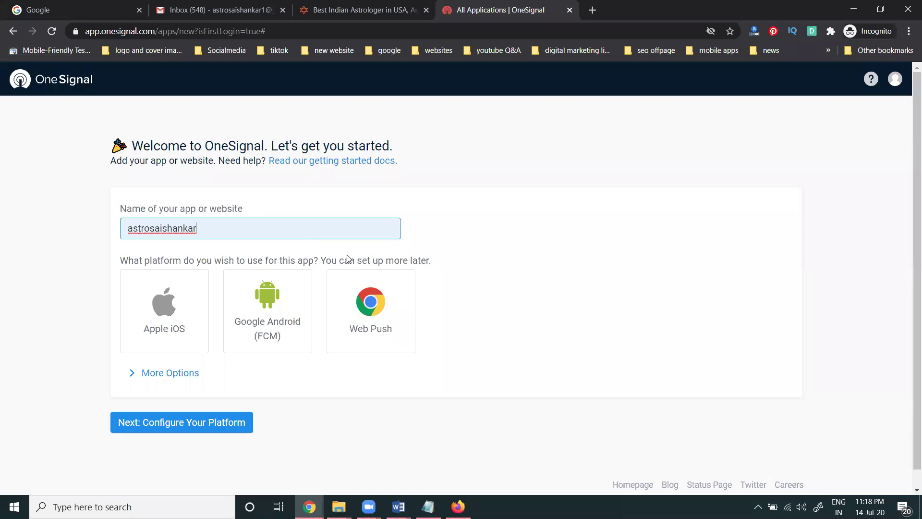
pyautogui.click(380, 304)
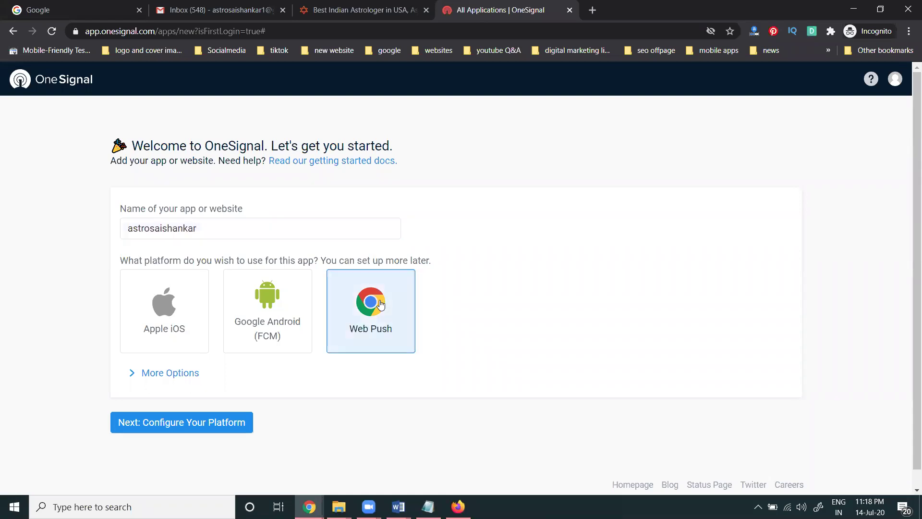
pyautogui.click(205, 427)
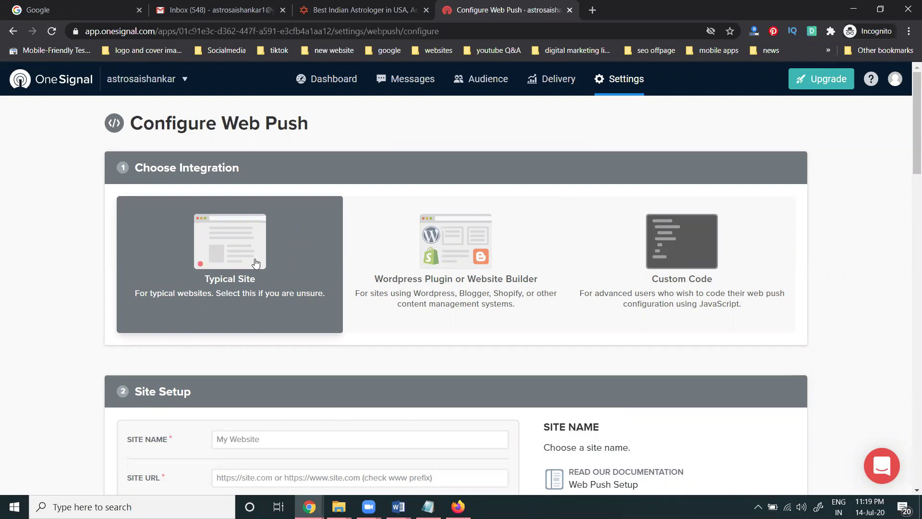
# - Examine the WordPress Plugin or Website Builder and Custom Code integration options, and return to Typical Site
pyautogui.scroll(-1, 254, 263)
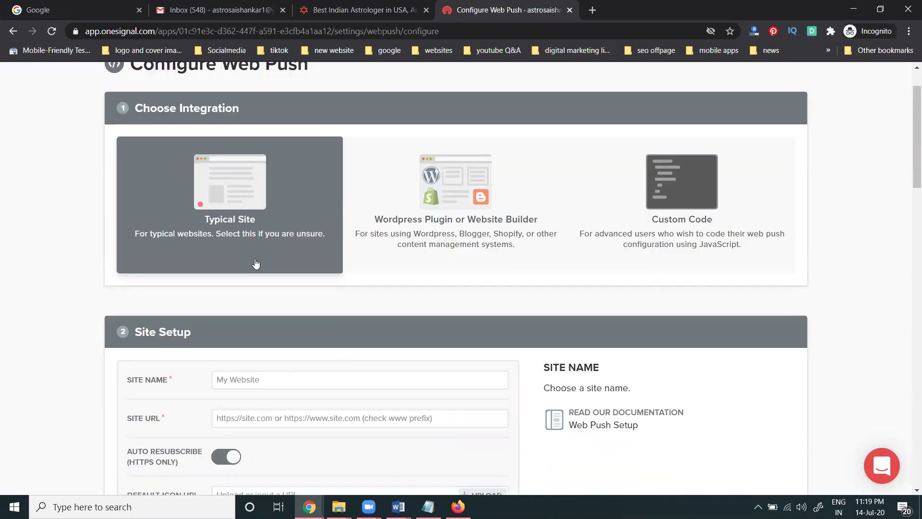
pyautogui.click(439, 213)
pyautogui.scroll(-1, 288, 279)
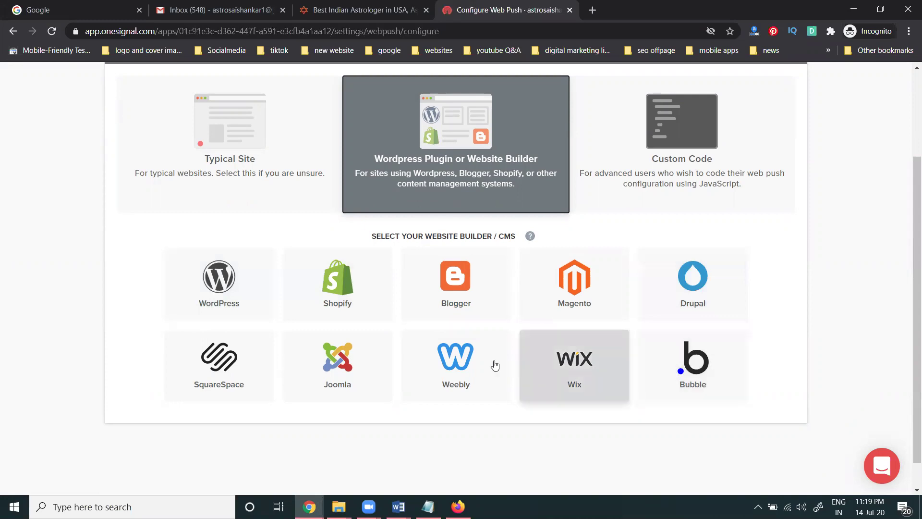
pyautogui.click(716, 152)
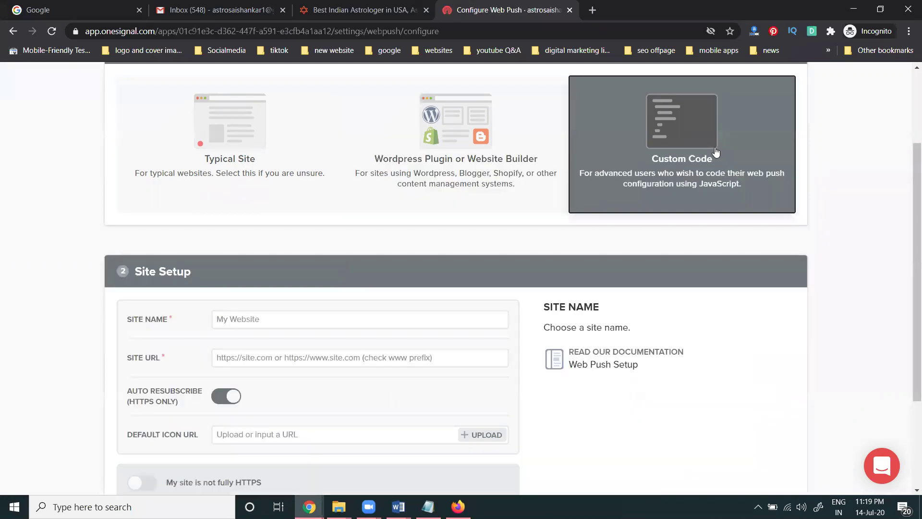
pyautogui.scroll(-2, 490, 223)
pyautogui.scroll(2, 490, 223)
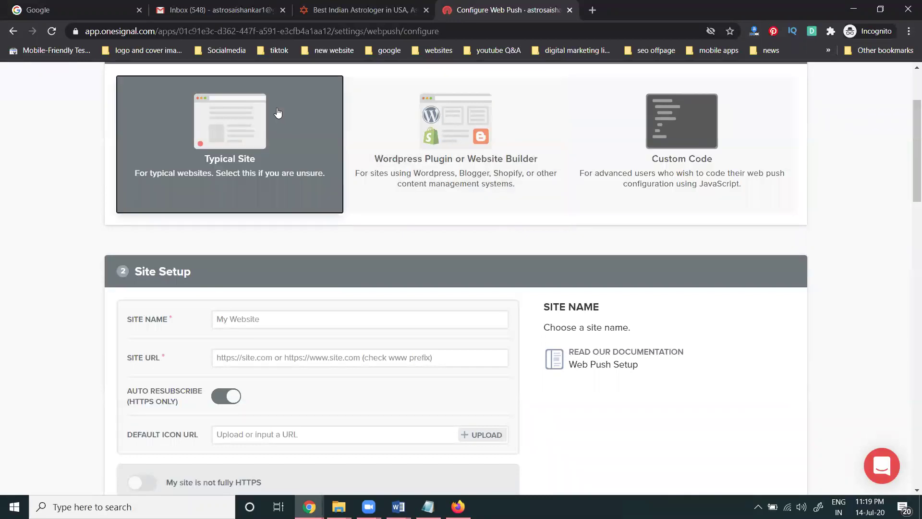
# - Set the site name to astrosaishankar in the Site Setup section
pyautogui.scroll(-1, 283, 183)
pyautogui.click(263, 255)
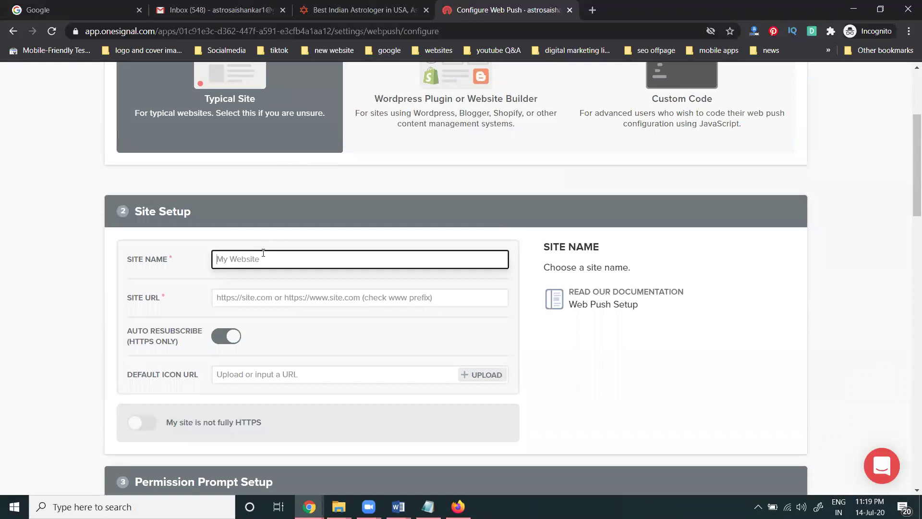
pyautogui.hotkey('ctrl', 'v')
pyautogui.click(305, 12)
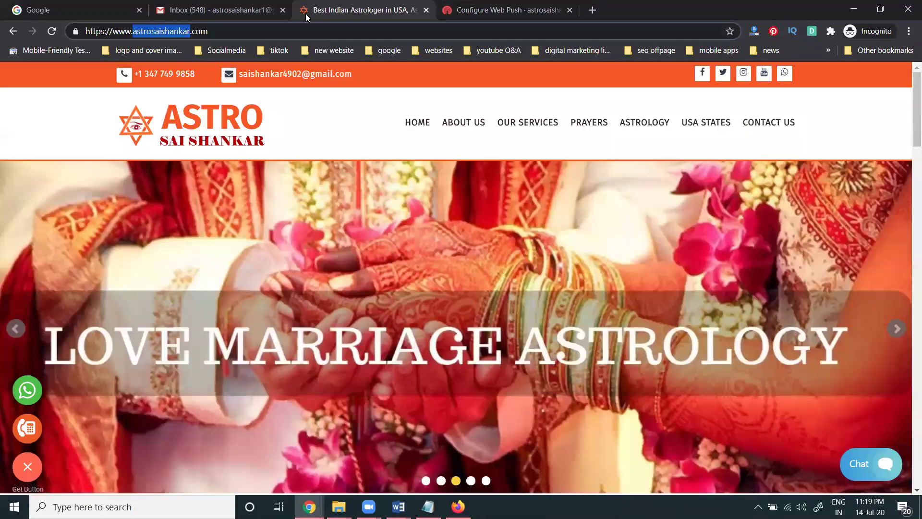
pyautogui.click(274, 32)
pyautogui.hotkey('ctrl', 'c')
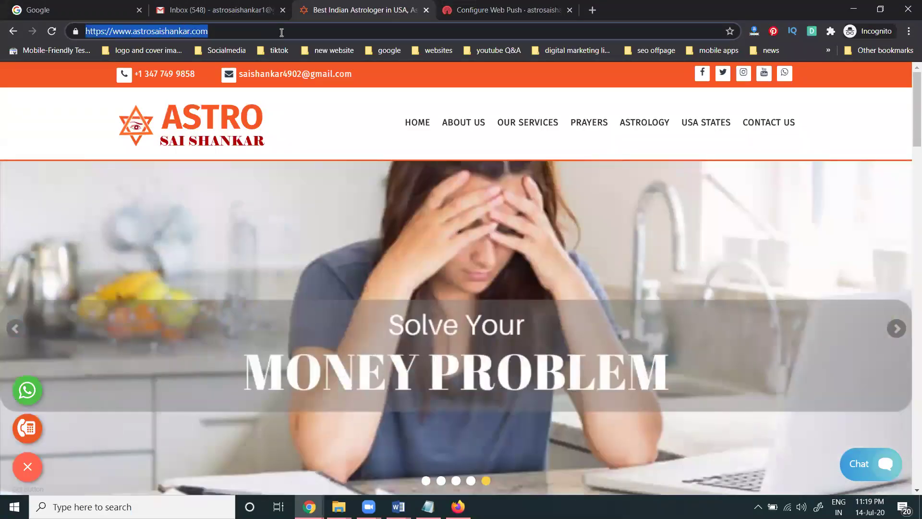
pyautogui.click(470, 14)
pyautogui.click(298, 302)
pyautogui.hotkey('ctrl', 'v')
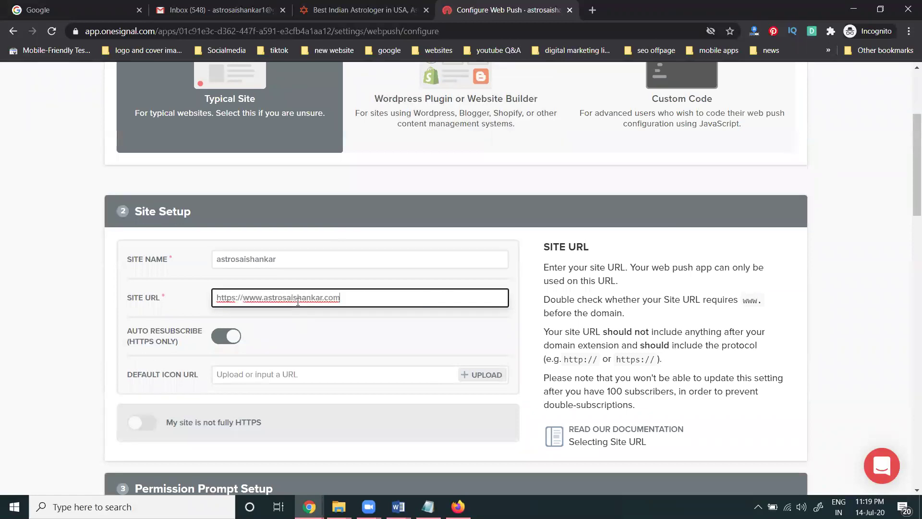
# - Look at the default icon URL setting and at the Digital Marketing website in the regular browser window
pyautogui.scroll(-3, 299, 301)
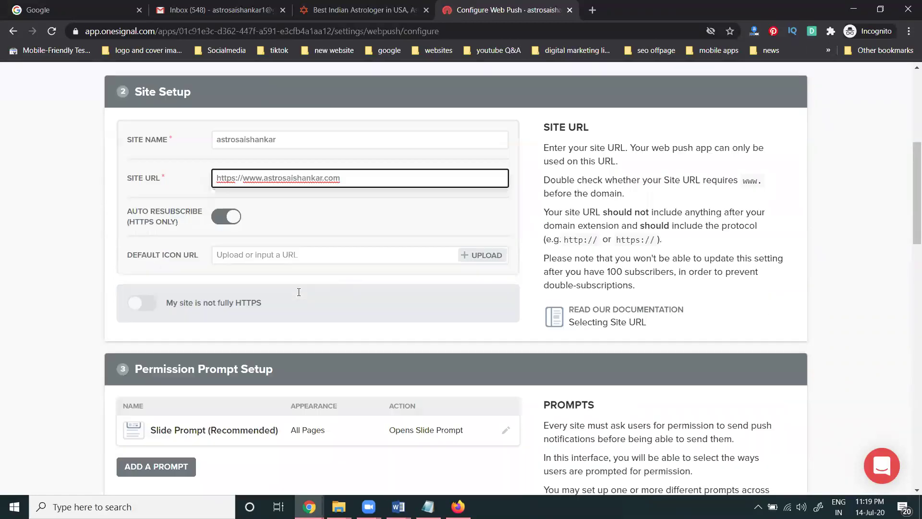
pyautogui.click(307, 256)
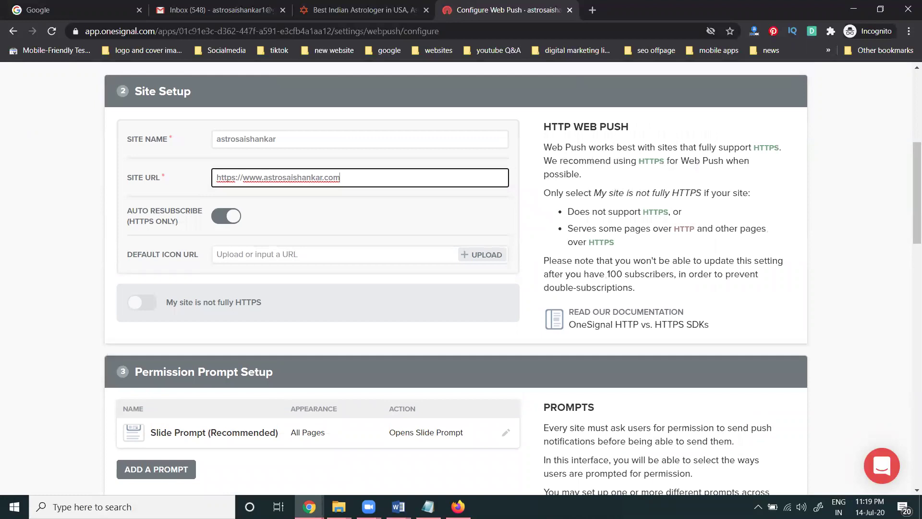
pyautogui.moveTo(309, 507)
pyautogui.click(245, 456)
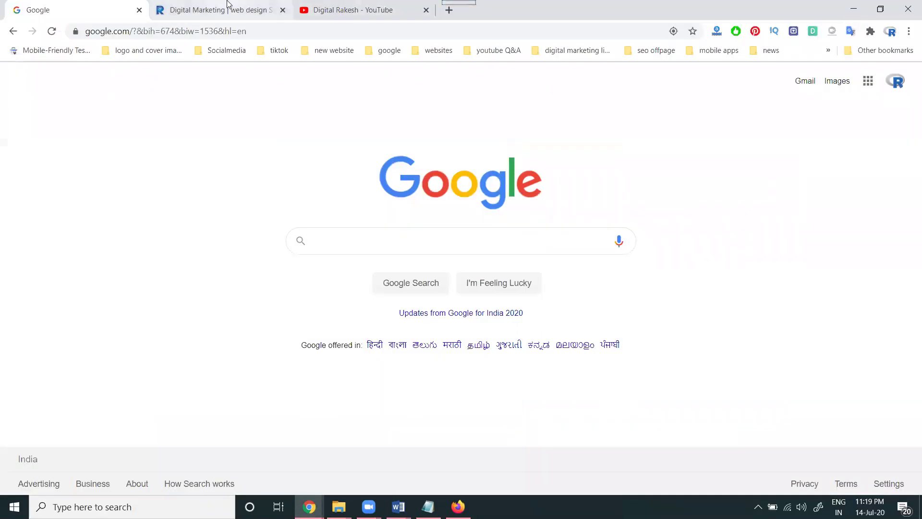
pyautogui.click(269, 10)
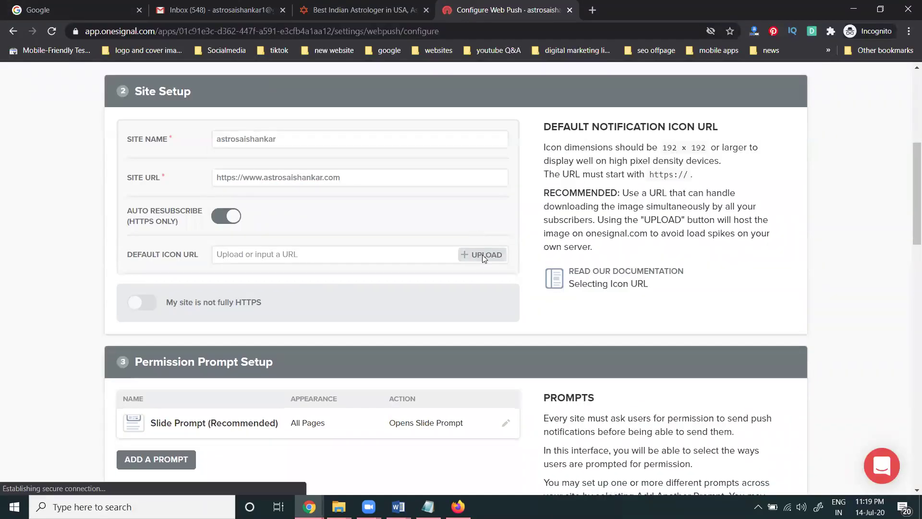
# - Choose the astrosaishankar image from Projects clients > Projects > astro sai shankar on New Volume (E:) for the default icon upload
pyautogui.click(483, 255)
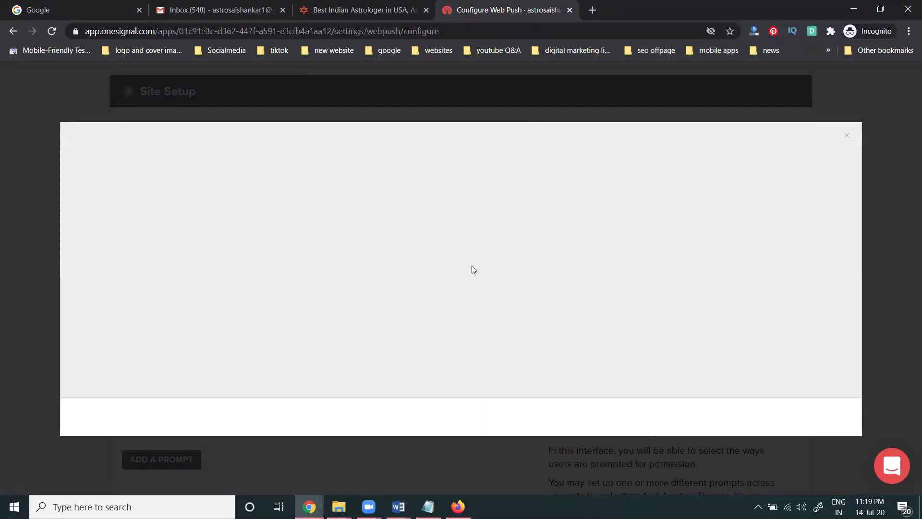
pyautogui.click(504, 302)
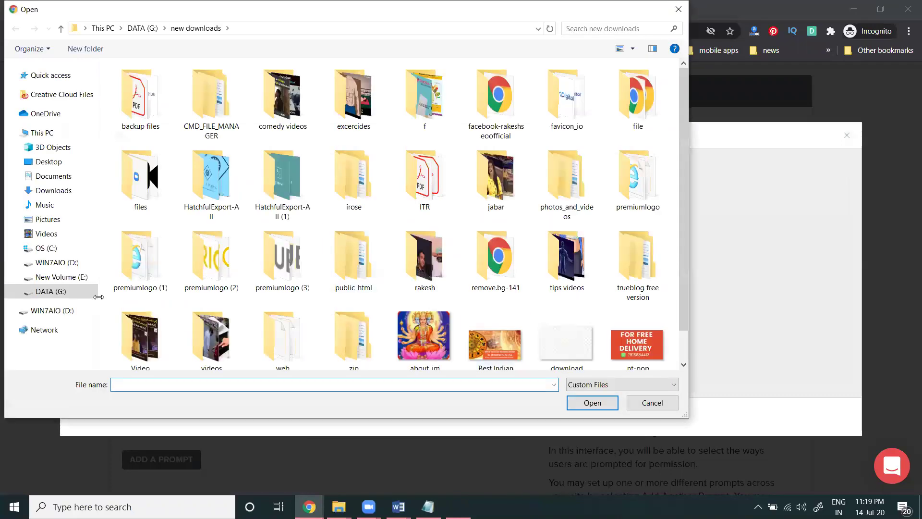
pyautogui.click(84, 279)
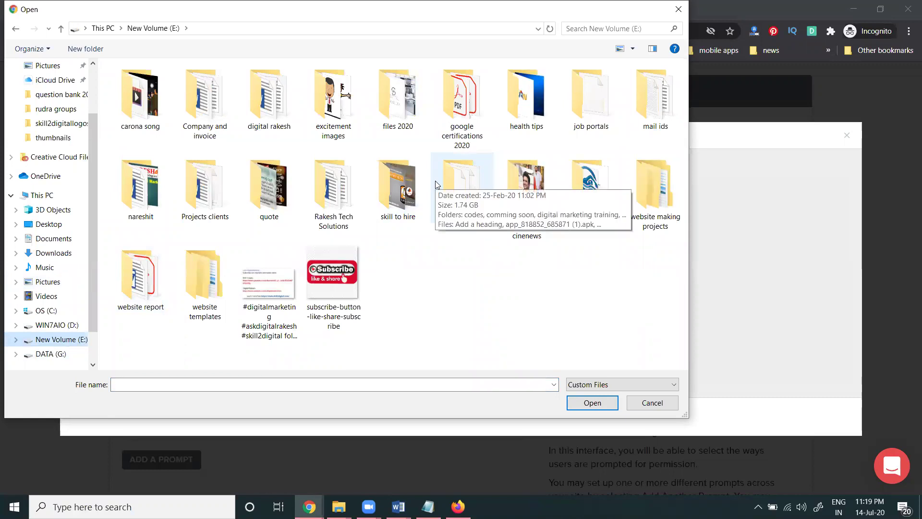
pyautogui.click(214, 190)
pyautogui.doubleClick(215, 190)
pyautogui.doubleClick(348, 113)
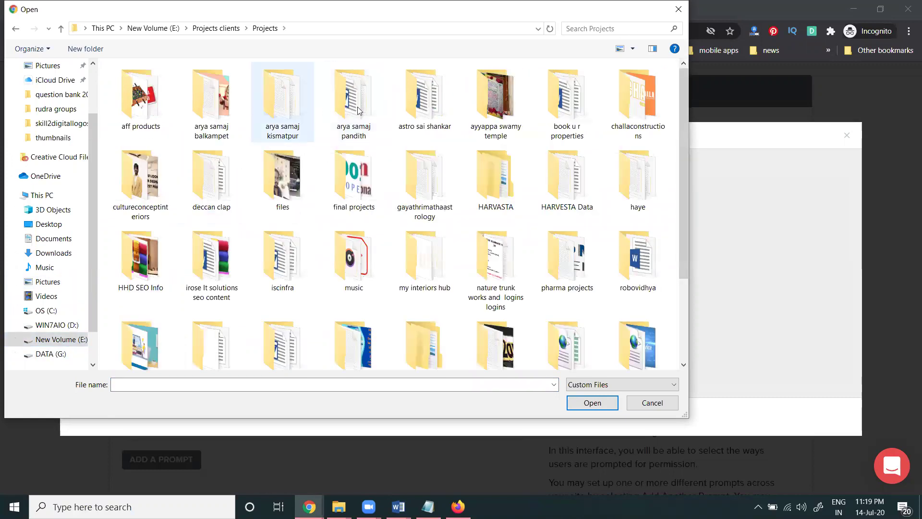
pyautogui.doubleClick(407, 107)
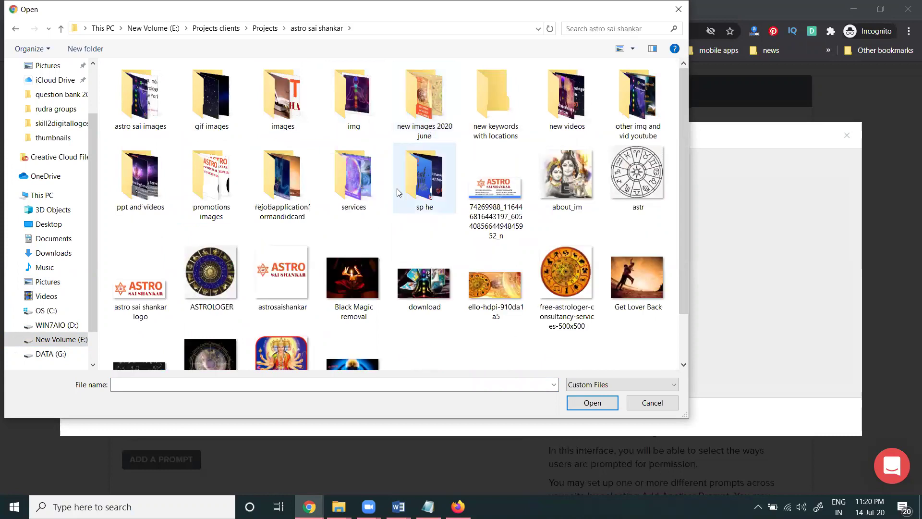
pyautogui.scroll(-1, 398, 194)
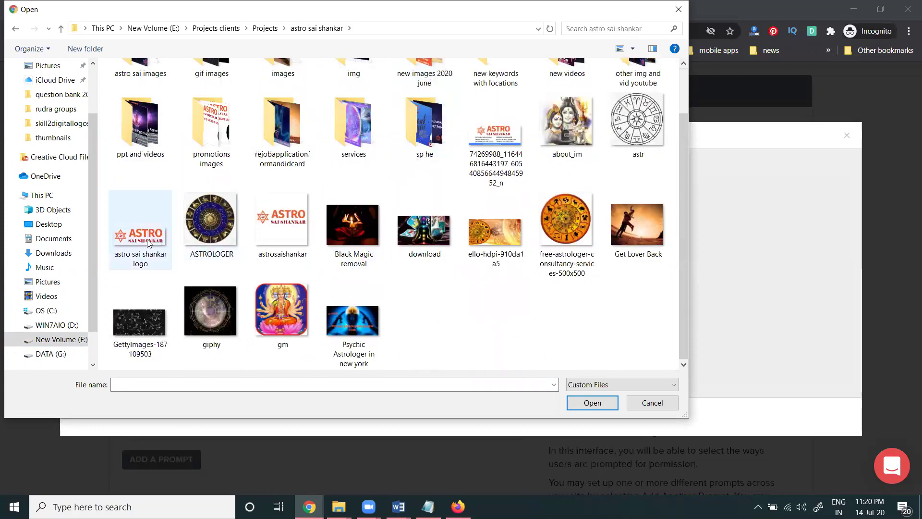
pyautogui.click(263, 244)
pyautogui.doubleClick(263, 244)
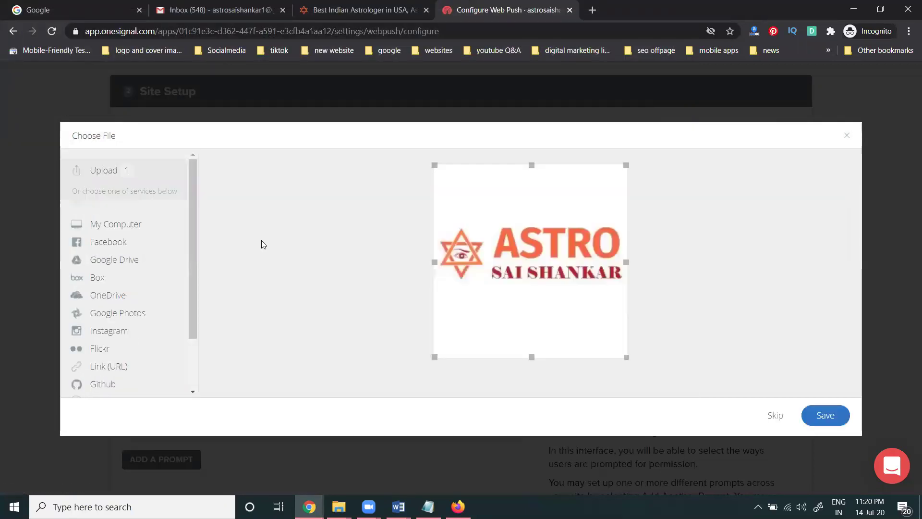
# - Crop the default icon image tightly above and below the ASTRO SAI SHANKAR logo and save it
pyautogui.moveTo(532, 166); pyautogui.dragTo(535, 217)
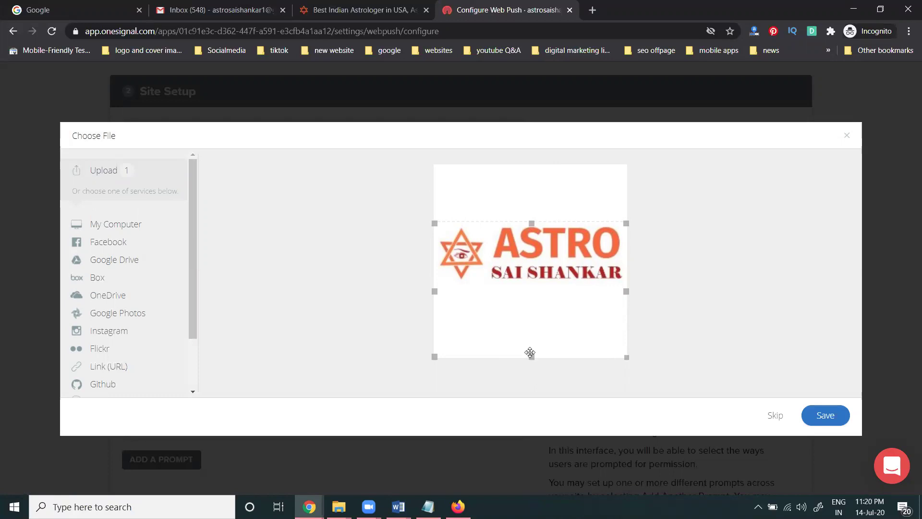
pyautogui.moveTo(531, 354); pyautogui.dragTo(534, 322)
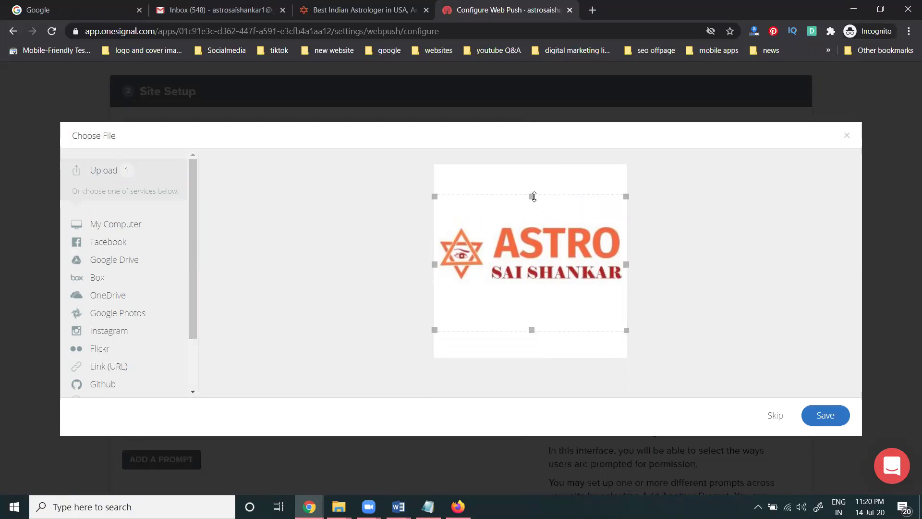
pyautogui.moveTo(534, 197); pyautogui.dragTo(534, 229)
pyautogui.moveTo(534, 330); pyautogui.dragTo(534, 285)
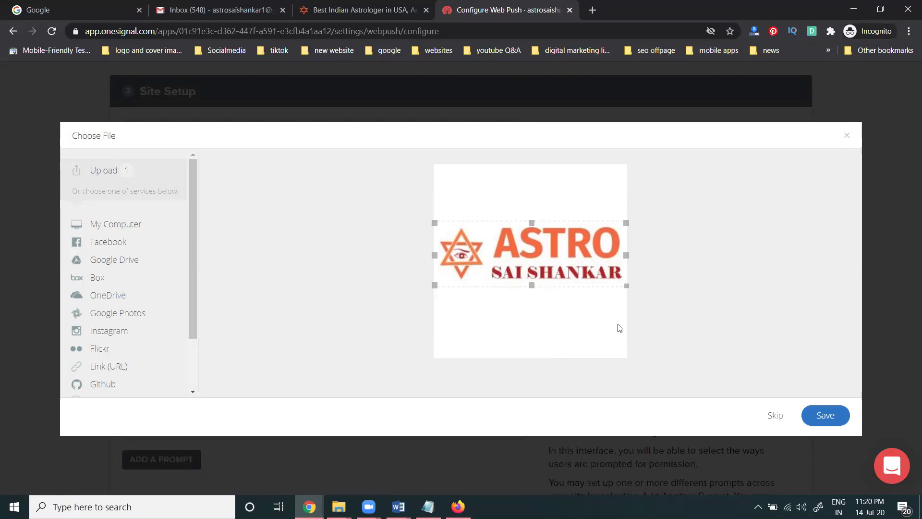
pyautogui.click(839, 419)
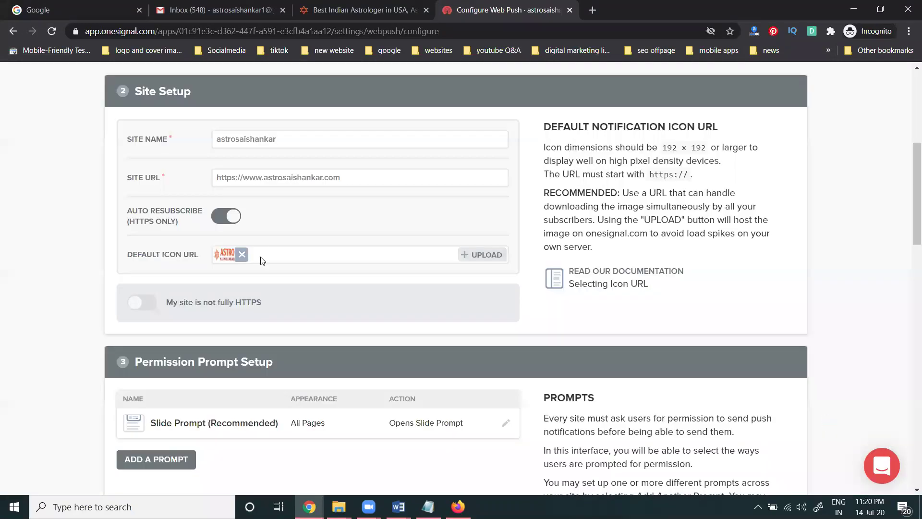
# - Set the recommended slide prompt's auto-prompt delay to 5 seconds and apply the permission prompt settings
pyautogui.scroll(-1, 244, 258)
pyautogui.scroll(-2, 244, 258)
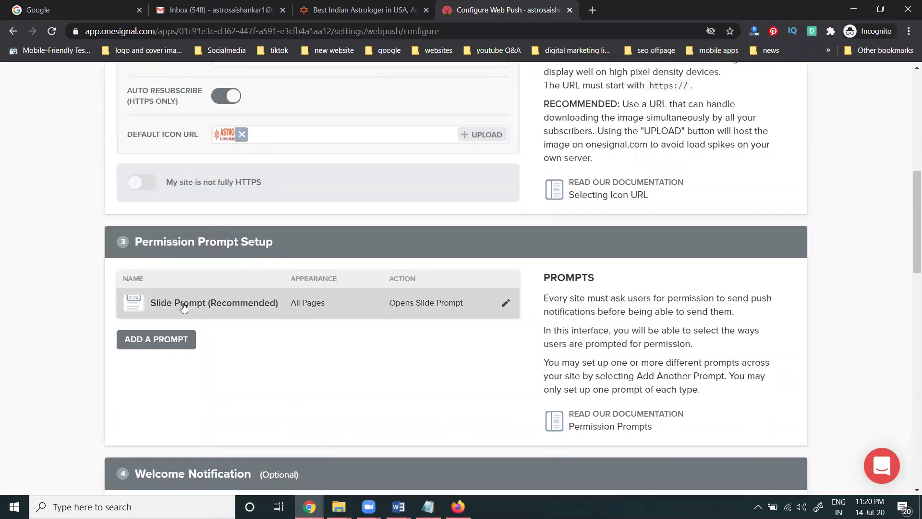
pyautogui.click(183, 308)
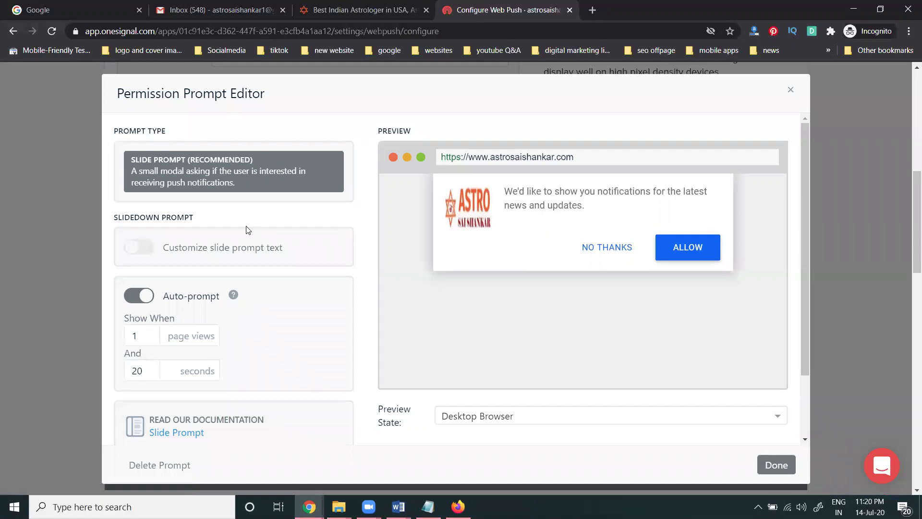
pyautogui.scroll(-2, 245, 226)
pyautogui.click(164, 258)
pyautogui.click(153, 290)
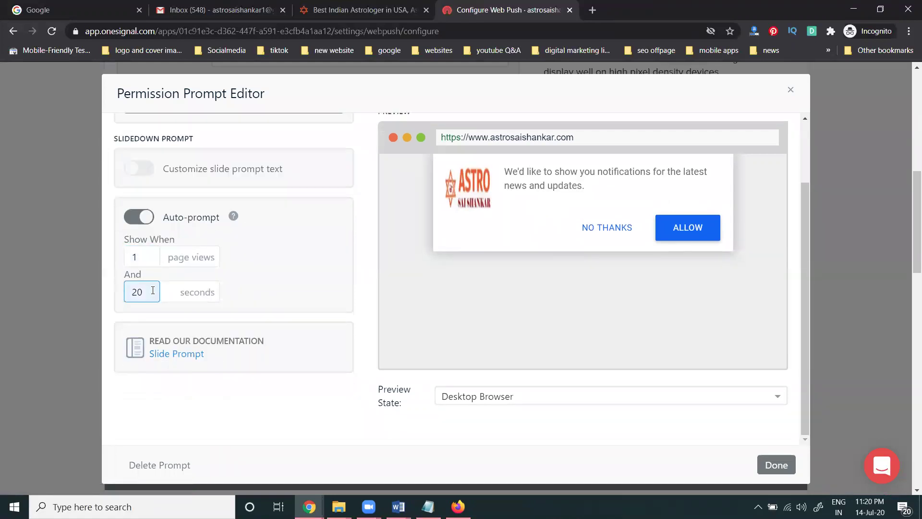
pyautogui.doubleClick(147, 292)
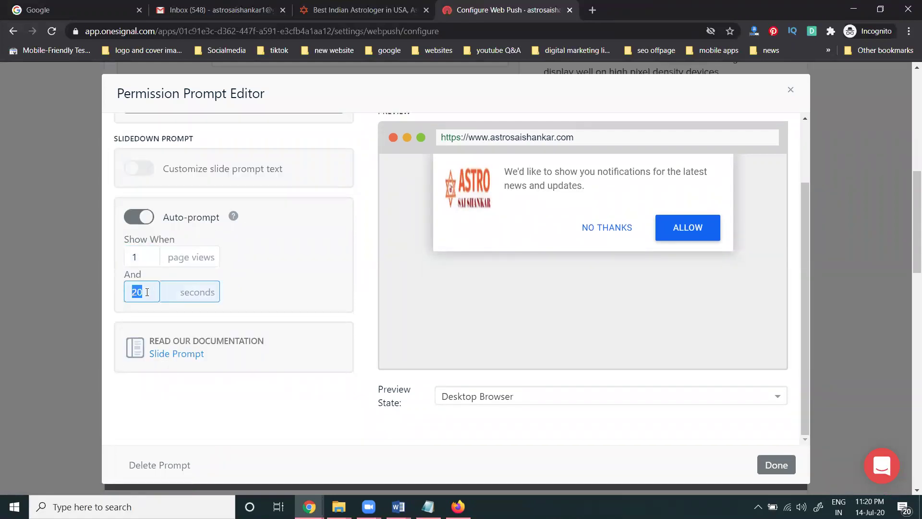
pyautogui.write('2')
pyautogui.press('BackSpace')
pyautogui.write('5')
pyautogui.doubleClick(147, 292)
pyautogui.write('1')
pyautogui.press('BackSpace')
pyautogui.write('5')
pyautogui.click(496, 395)
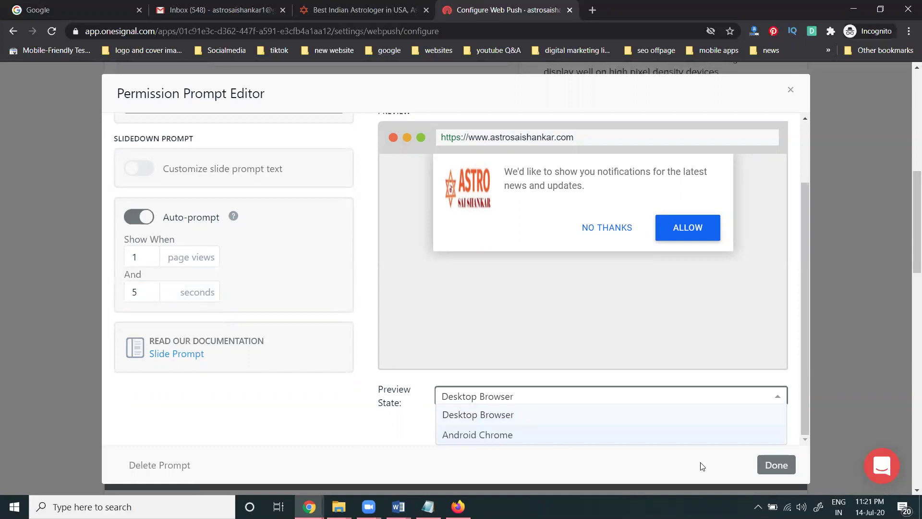
pyautogui.click(775, 468)
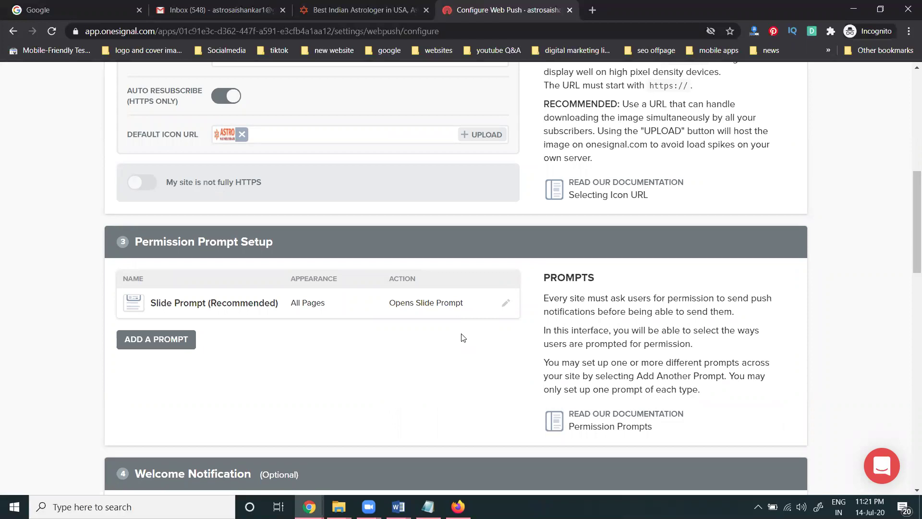
# - Review the welcome notification and advanced options, and save the web push configuration
pyautogui.scroll(-5, 90, 221)
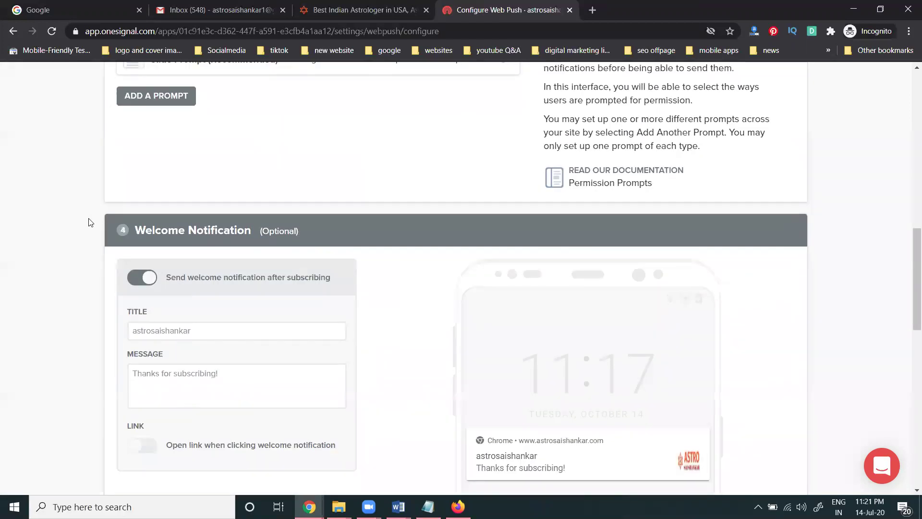
pyautogui.scroll(-2, 89, 221)
pyautogui.click(165, 214)
pyautogui.click(177, 256)
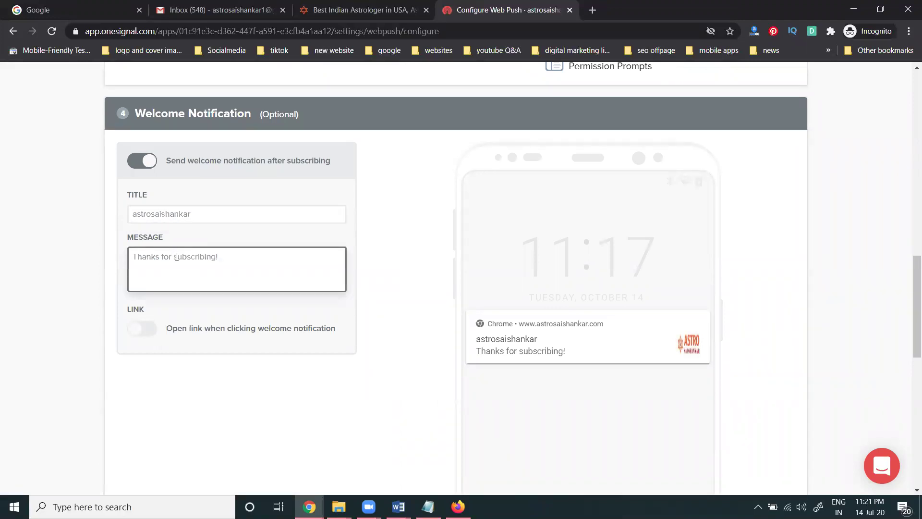
pyautogui.scroll(-9, 181, 262)
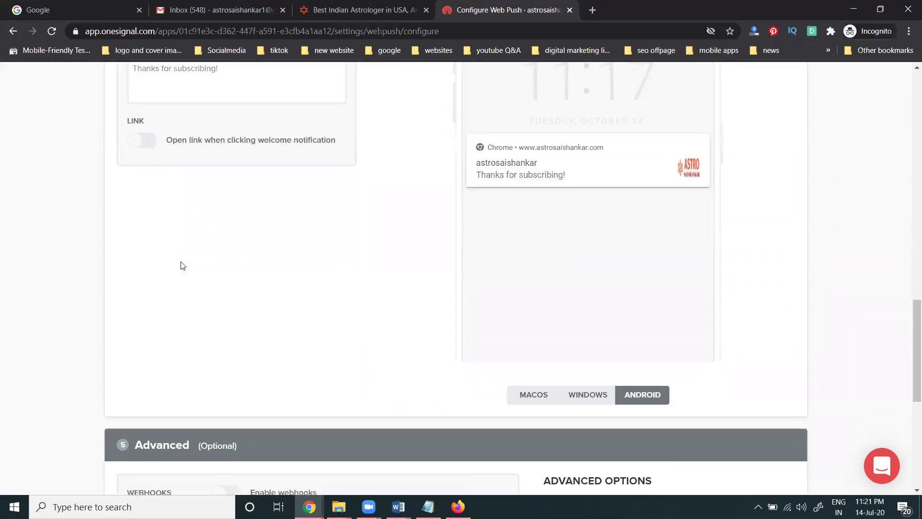
pyautogui.scroll(-2, 265, 269)
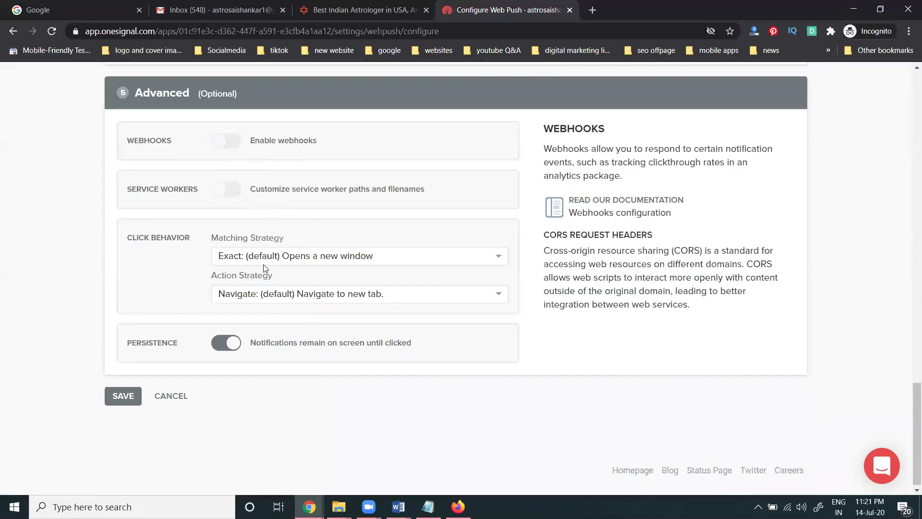
pyautogui.click(126, 400)
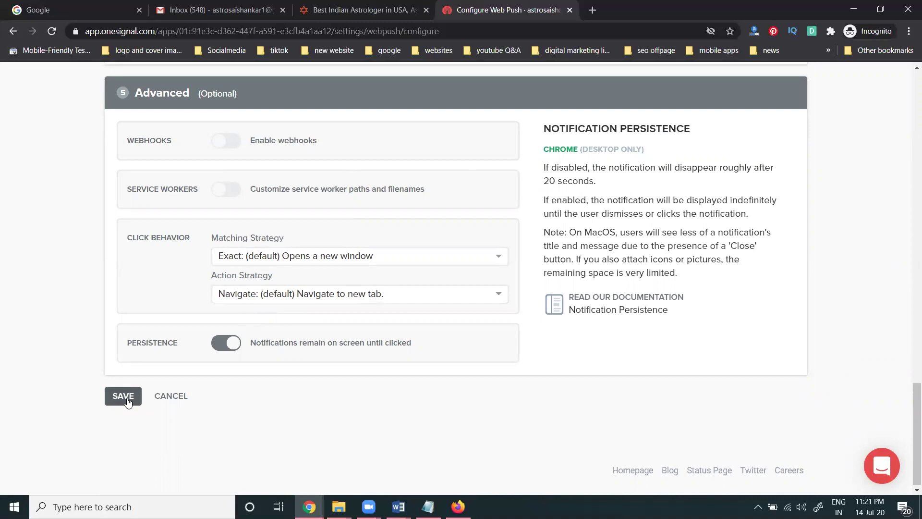
pyautogui.click(127, 401)
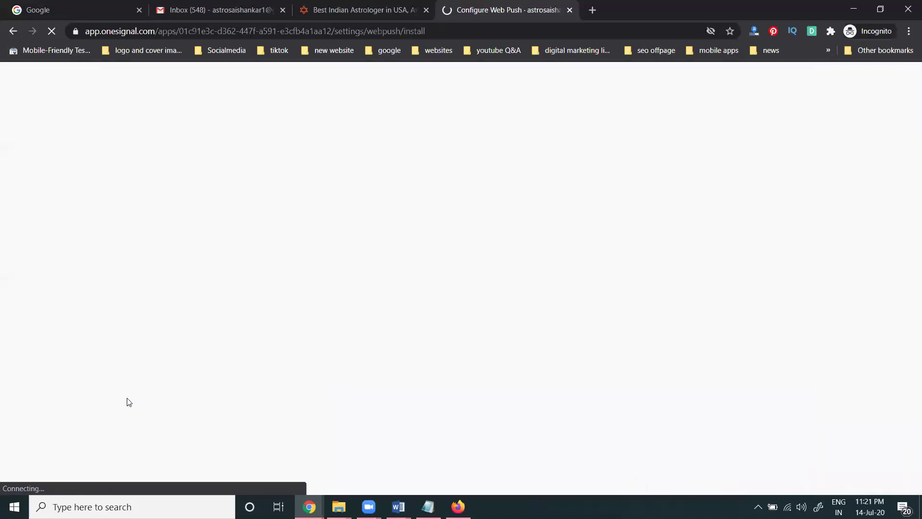
# - Look at the Add Code to Site snippet and view the astrology homepage's source code at its opening head tag
pyautogui.scroll(-5, 91, 319)
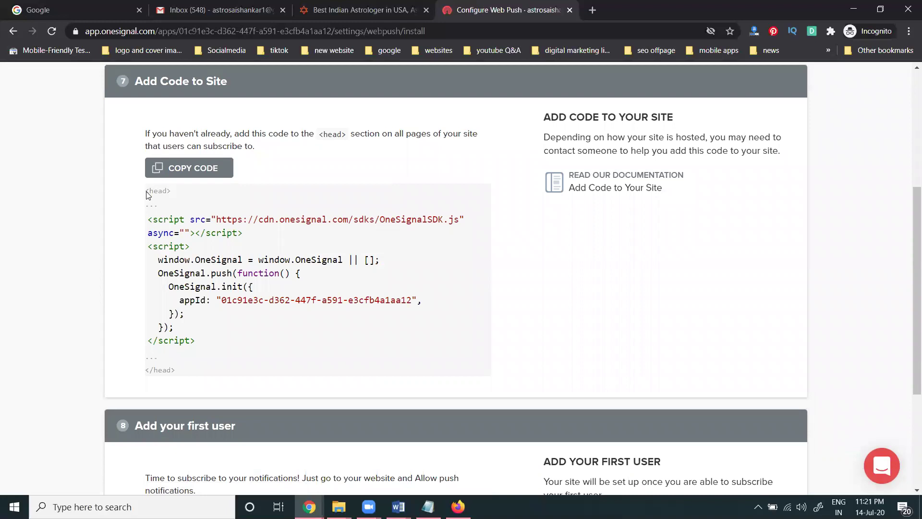
pyautogui.click(322, 6)
pyautogui.hotkey('ctrl', 'u')
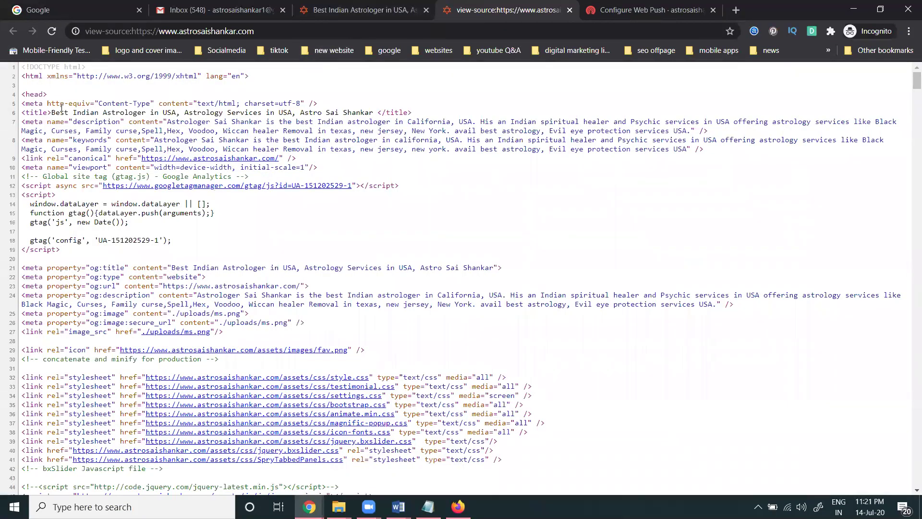
pyautogui.moveTo(48, 94); pyautogui.dragTo(19, 94)
# - Look through the homepage's source code and search it for </head
pyautogui.scroll(-20, 92, 246)
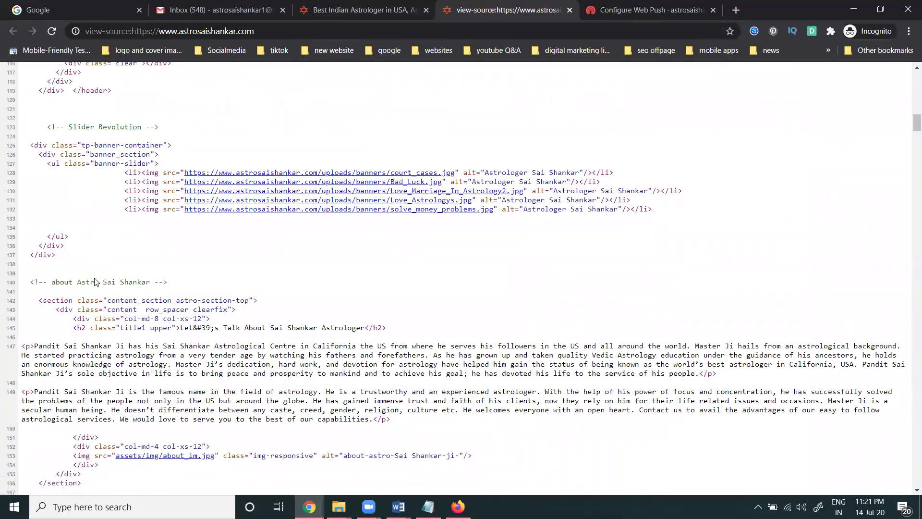
pyautogui.scroll(-13, 95, 284)
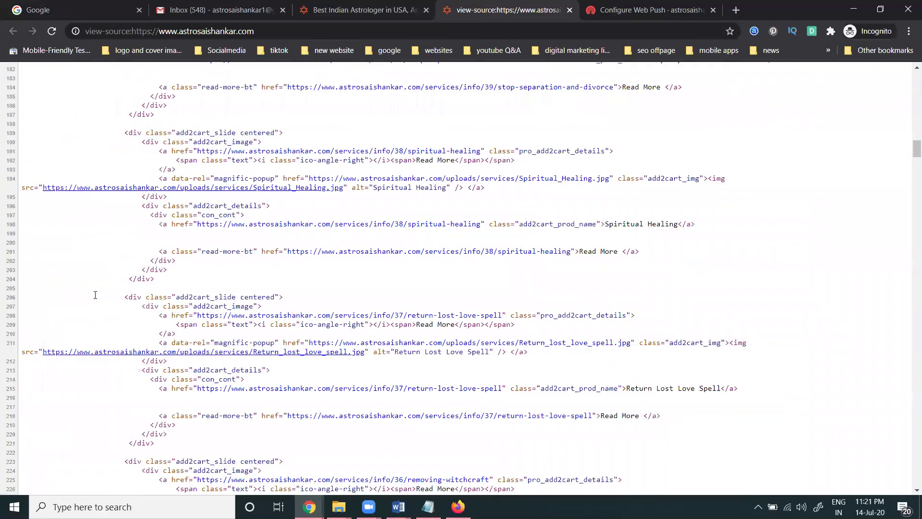
pyautogui.scroll(-20, 95, 295)
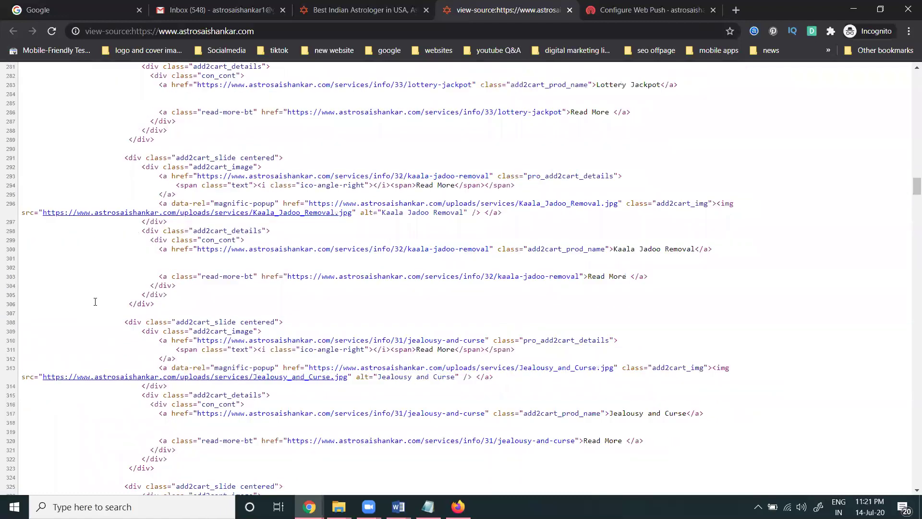
pyautogui.scroll(-20, 95, 302)
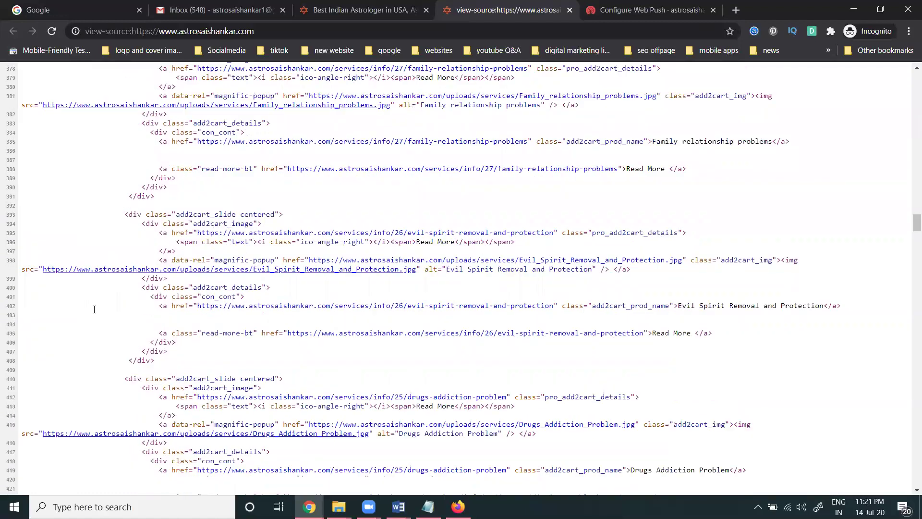
pyautogui.scroll(-3, 94, 309)
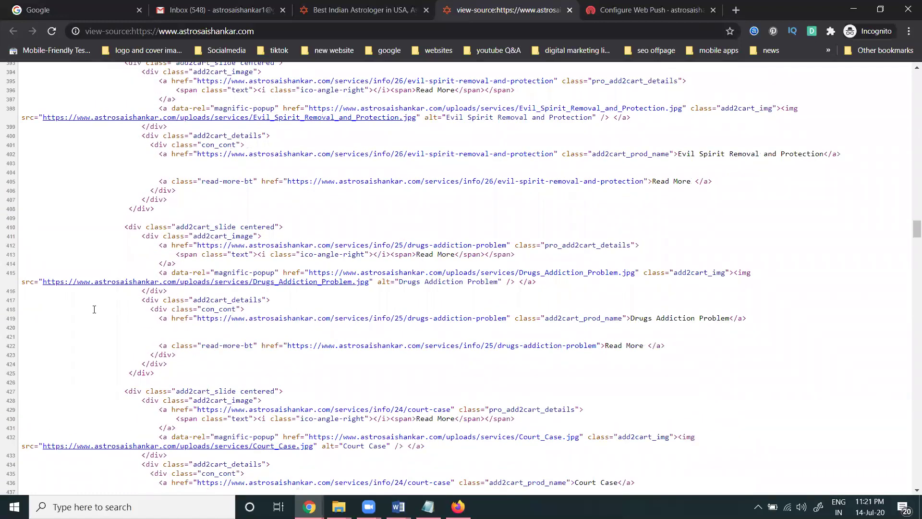
pyautogui.scroll(-11, 94, 310)
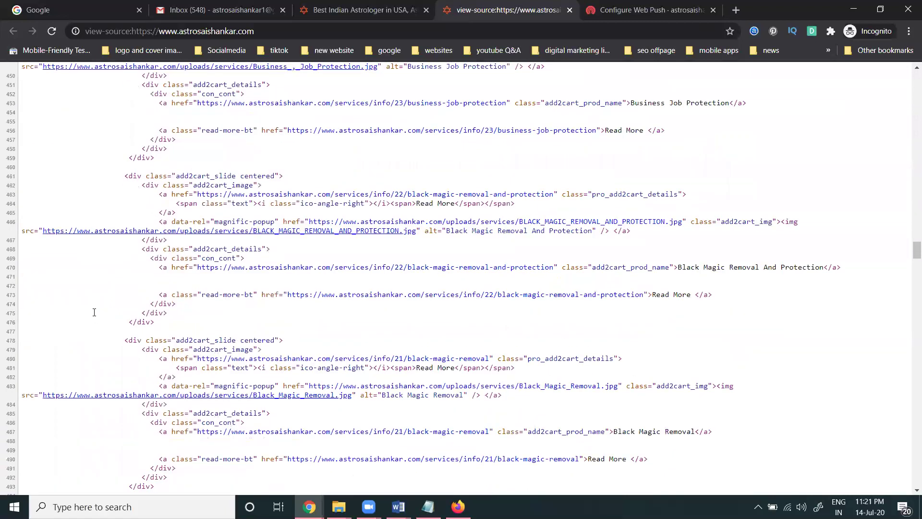
pyautogui.scroll(-20, 94, 313)
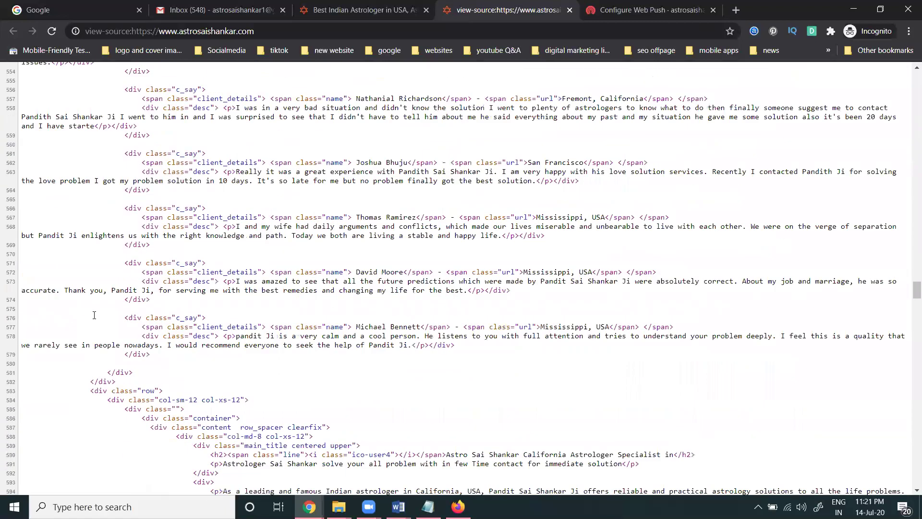
pyautogui.hotkey('ctrl', 'f')
pyautogui.write('</head')
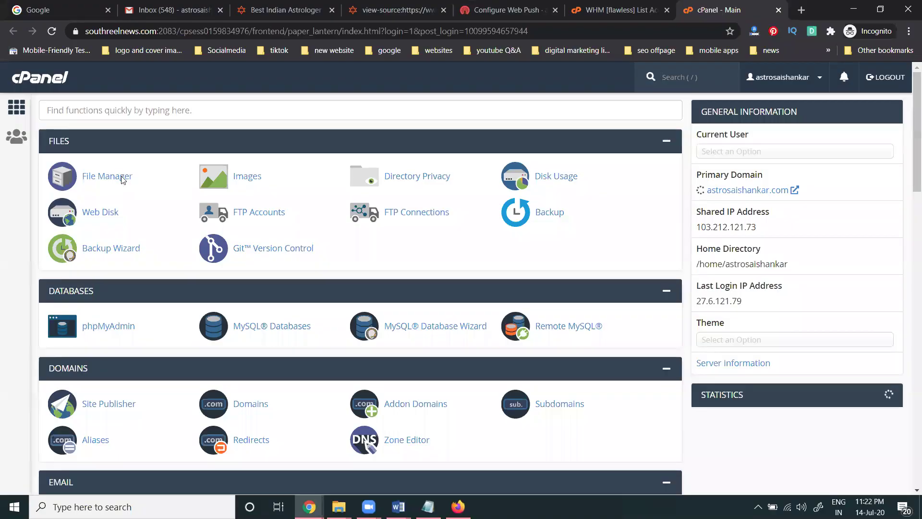
# - Open the File Manager in cPanel and copy the OneSignal script from the Add Code to Site section
pyautogui.click(123, 178)
pyautogui.click(423, 9)
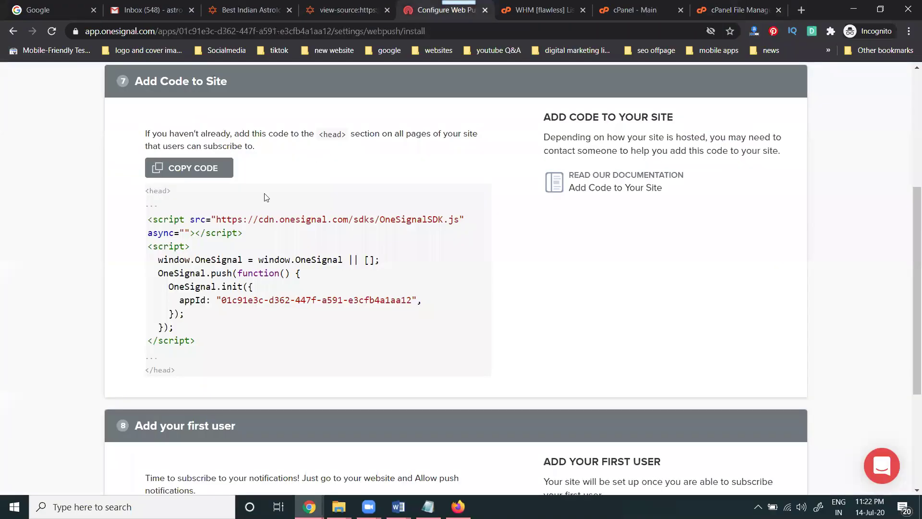
pyautogui.click(179, 172)
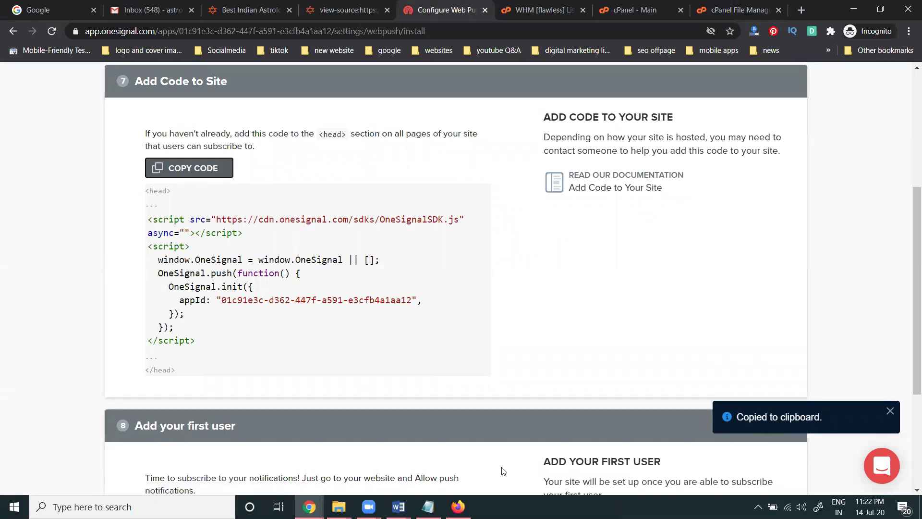
# - Open header.php for editing in the cPanel File Manager, paste the copied OneSignal script at its end, and save the changes
pyautogui.hotkey('ctrl', '9')
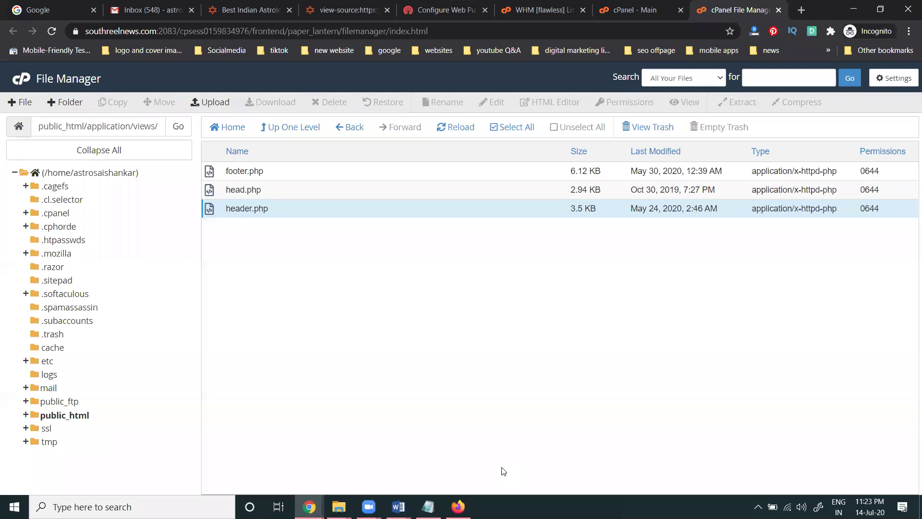
pyautogui.rightClick(261, 210)
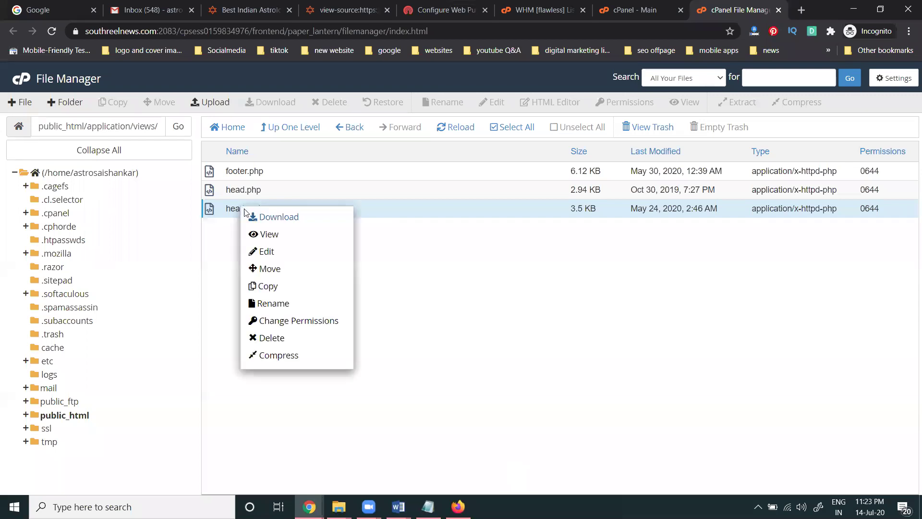
pyautogui.click(266, 251)
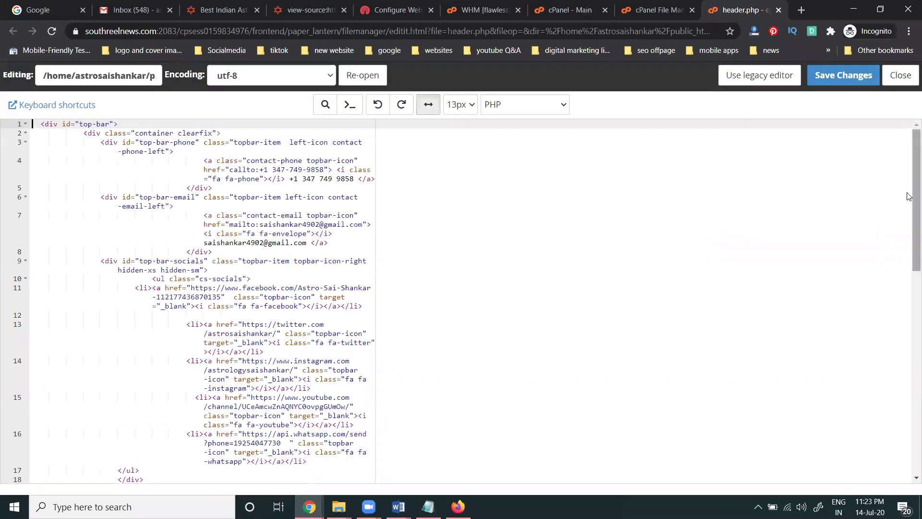
pyautogui.scroll(-3, 909, 277)
pyautogui.scroll(-5, 909, 276)
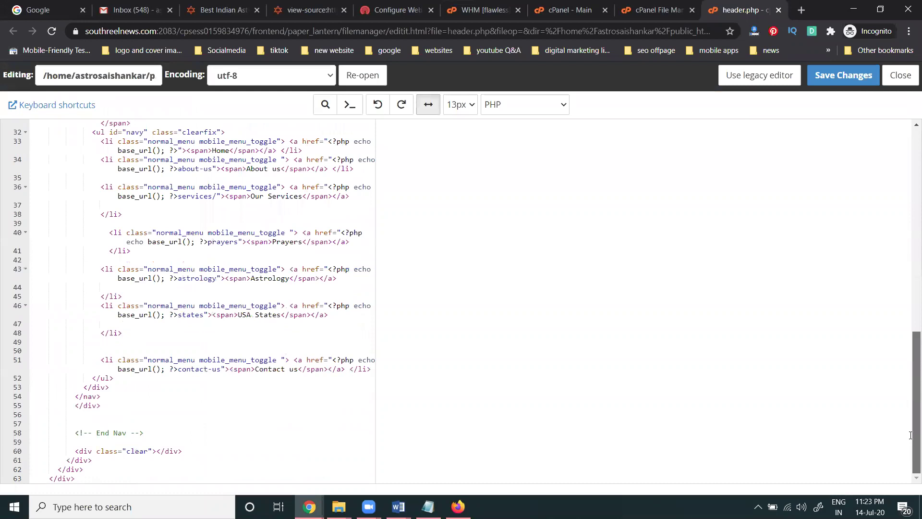
pyautogui.click(97, 479)
pyautogui.hotkey('ctrl', 'v')
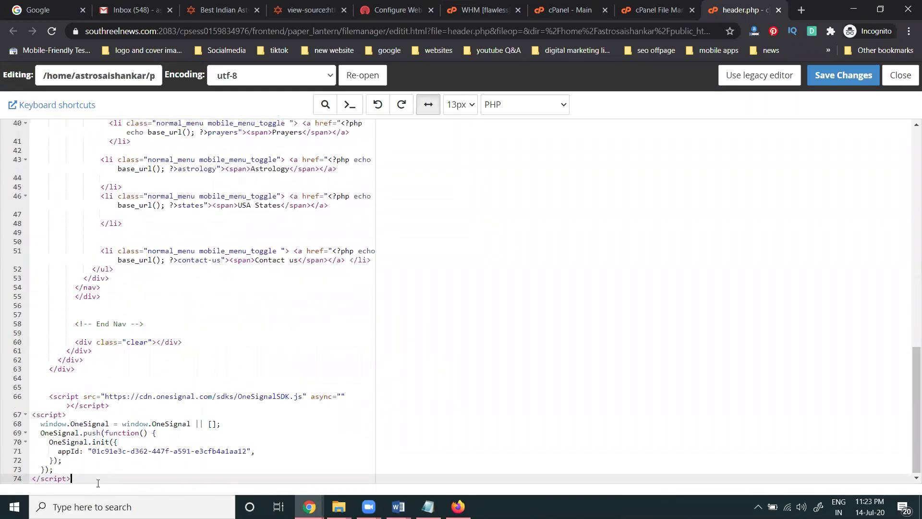
pyautogui.click(849, 79)
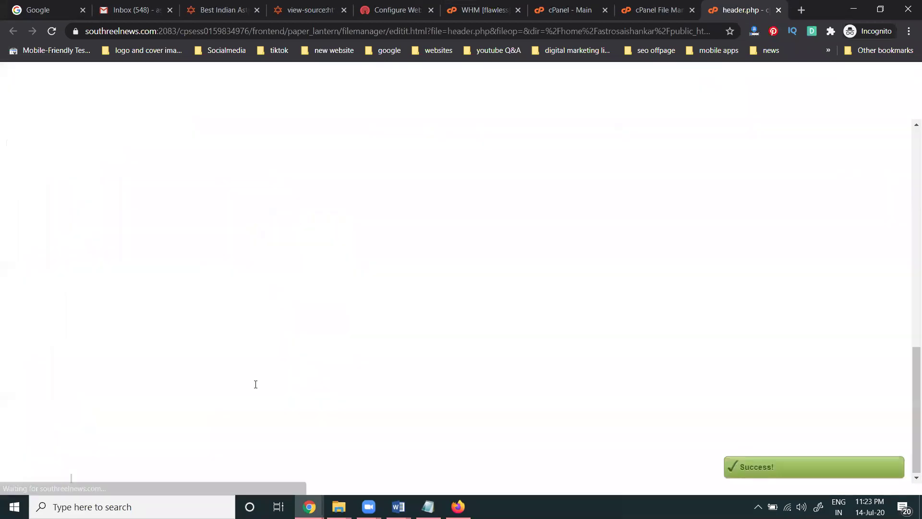
# - Copy the word onesignal from header.php, reload the homepage's source code, search it for that word and look through the code below the script
pyautogui.doubleClick(180, 398)
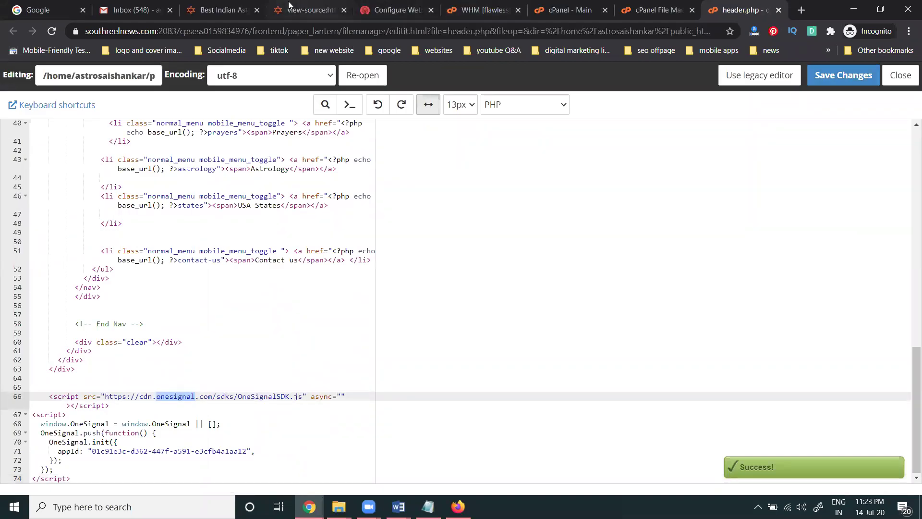
pyautogui.click(321, 9)
pyautogui.hotkey('ctrl', 'f')
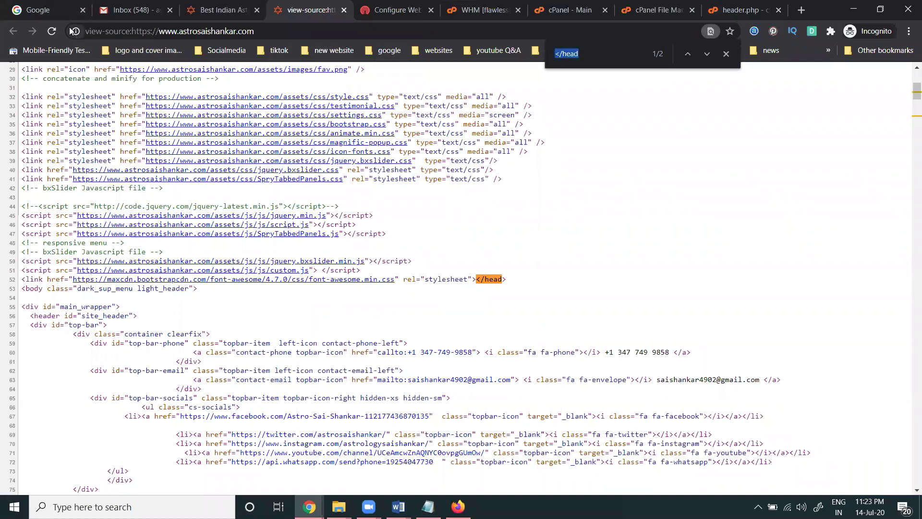
pyautogui.hotkey('ctrl', 'v')
pyautogui.click(51, 32)
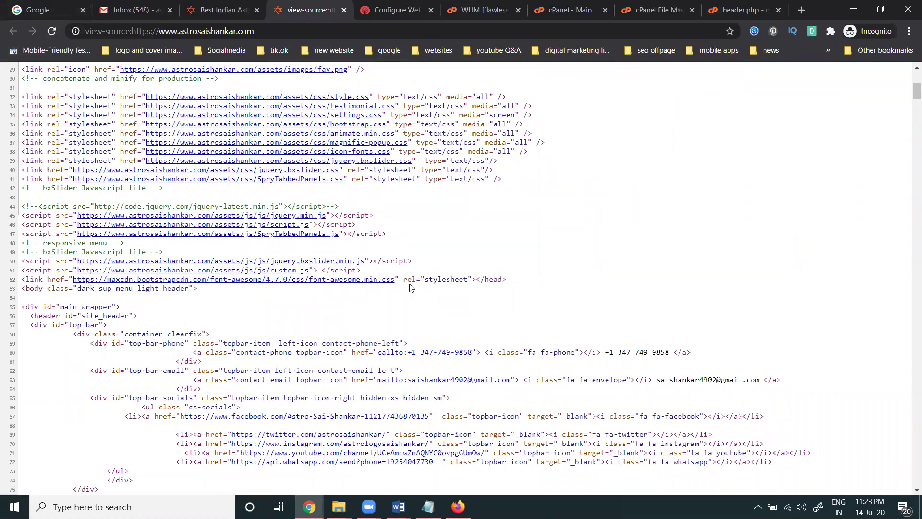
pyautogui.hotkey('ctrl', 'f')
pyautogui.hotkey('ctrl', 'v')
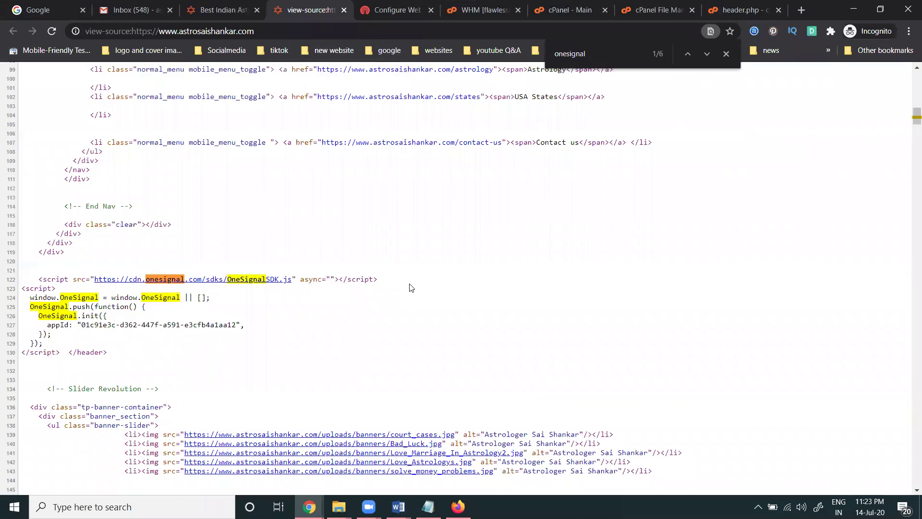
pyautogui.scroll(-6, 66, 317)
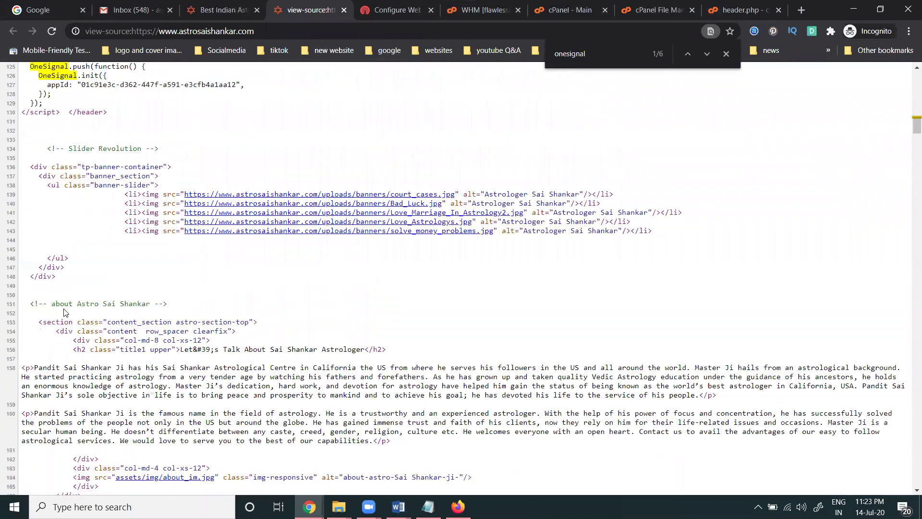
pyautogui.scroll(-1, 65, 302)
pyautogui.scroll(-5, 65, 302)
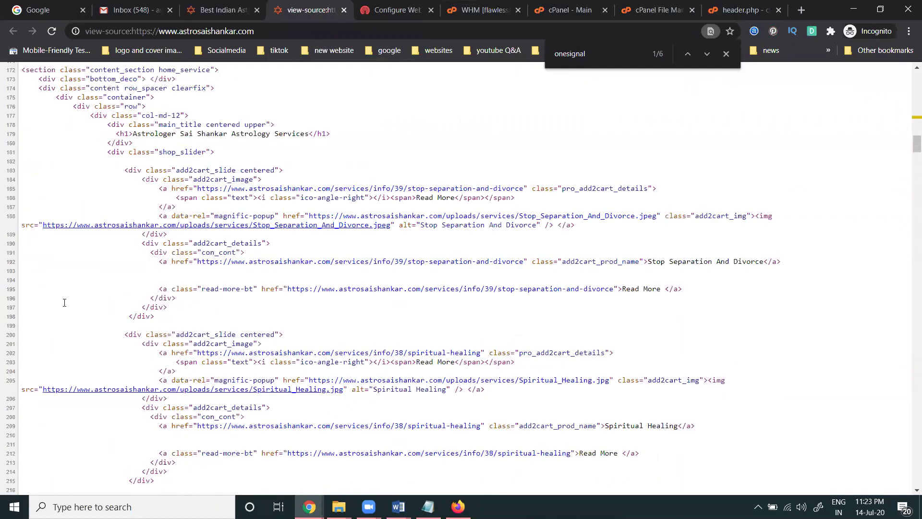
# - Search the homepage's source code for </head and go back to header.php in the cPanel editor
pyautogui.hotkey('ctrl', 'f')
pyautogui.write('</head')
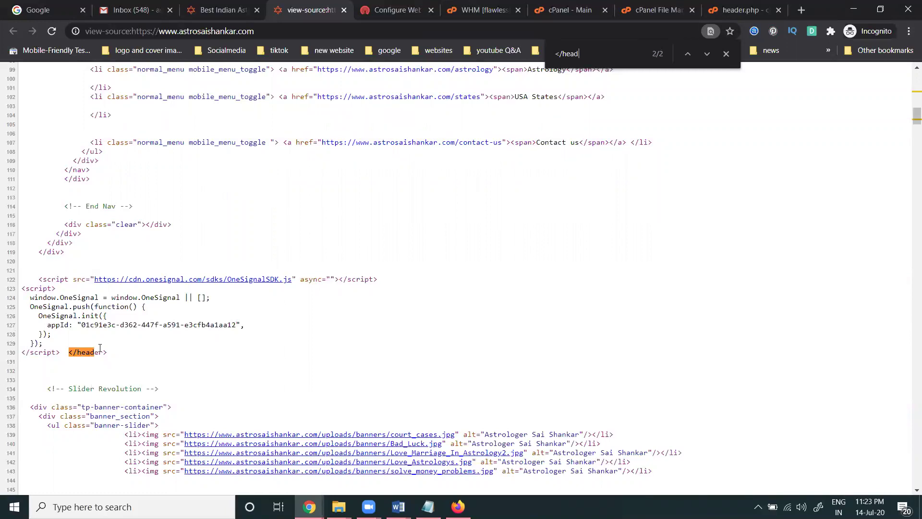
pyautogui.click(719, 8)
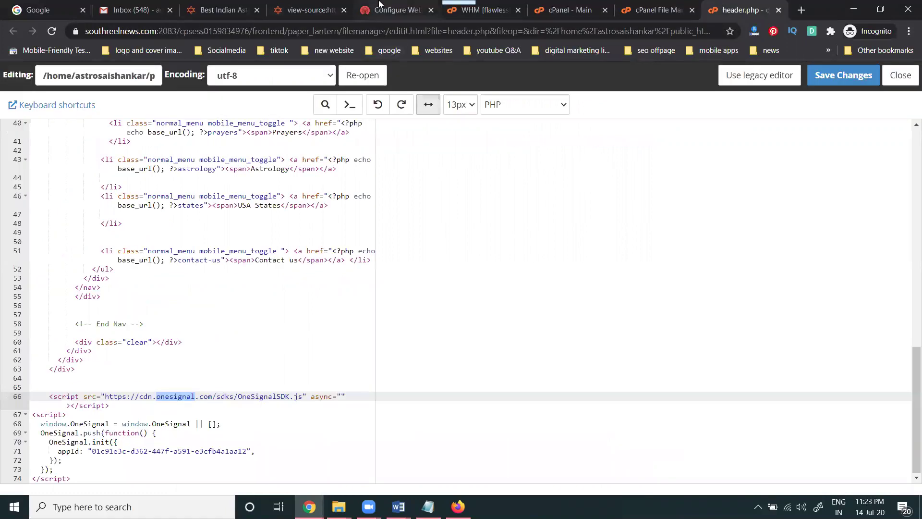
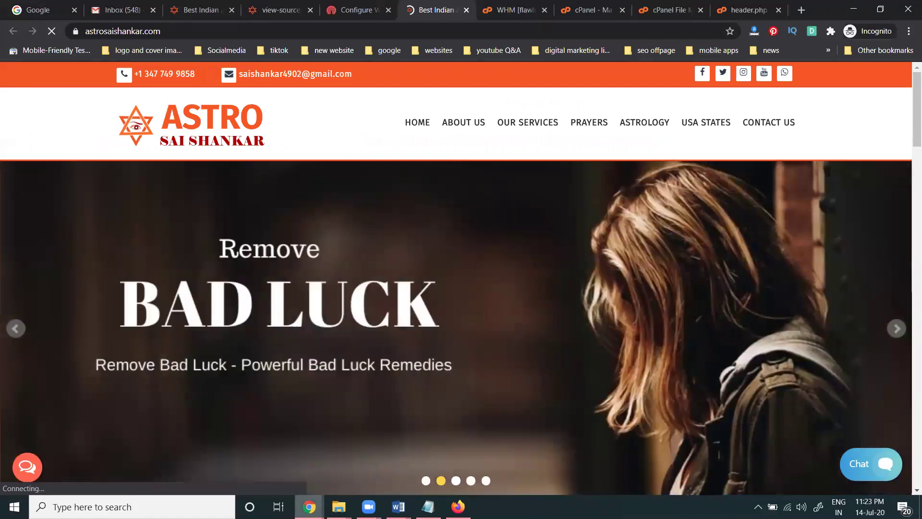
# - Open astrosaishankar.com in a new tab of the regular, non-incognito Chrome window
pyautogui.moveTo(309, 507)
pyautogui.click(245, 445)
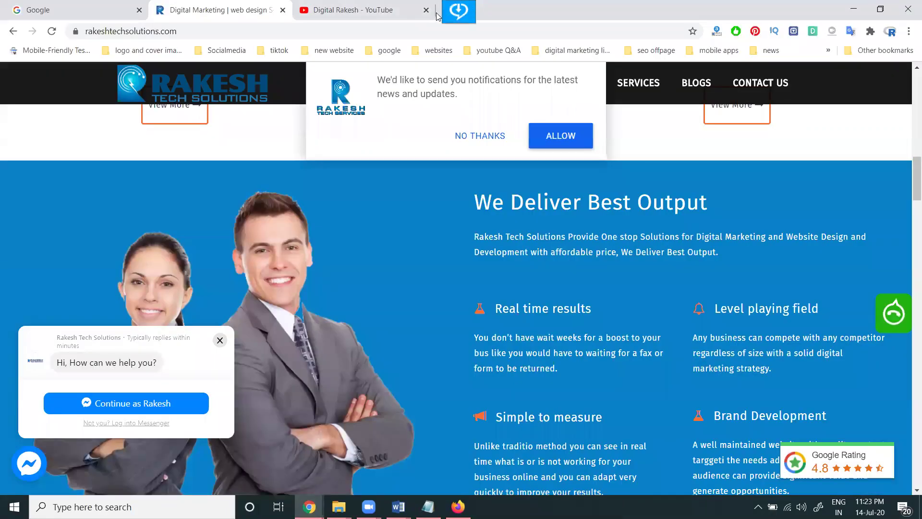
pyautogui.click(447, 10)
pyautogui.write('astrosaishankar.com')
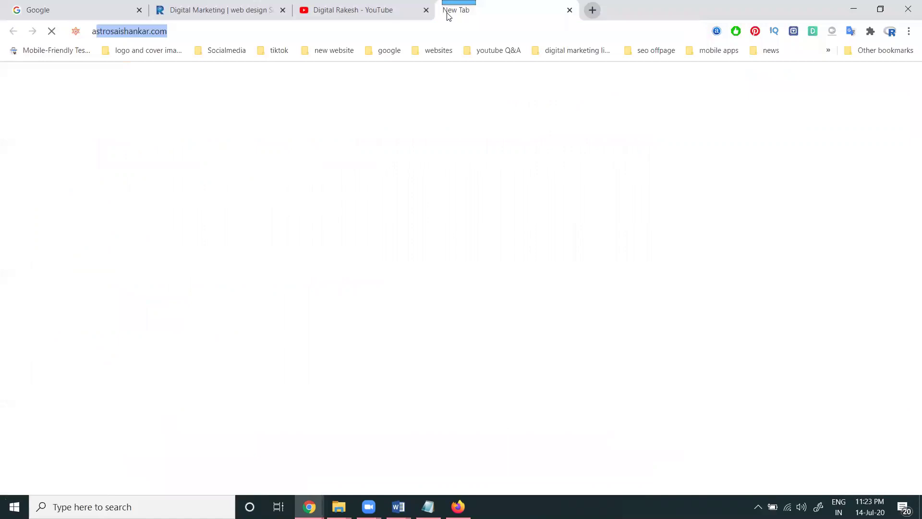
pyautogui.press('Return')
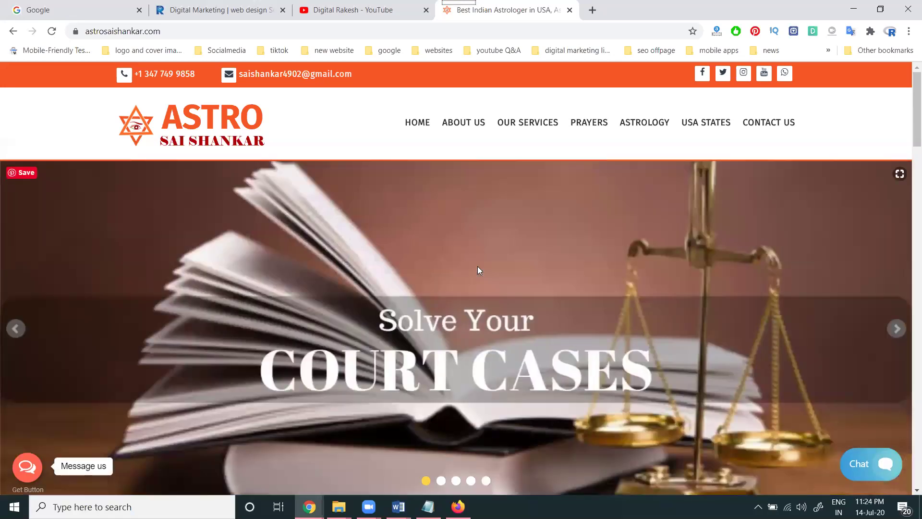
# - Check the homepage's notification prompt in both the incognito and the regular browser windows
pyautogui.moveTo(309, 505)
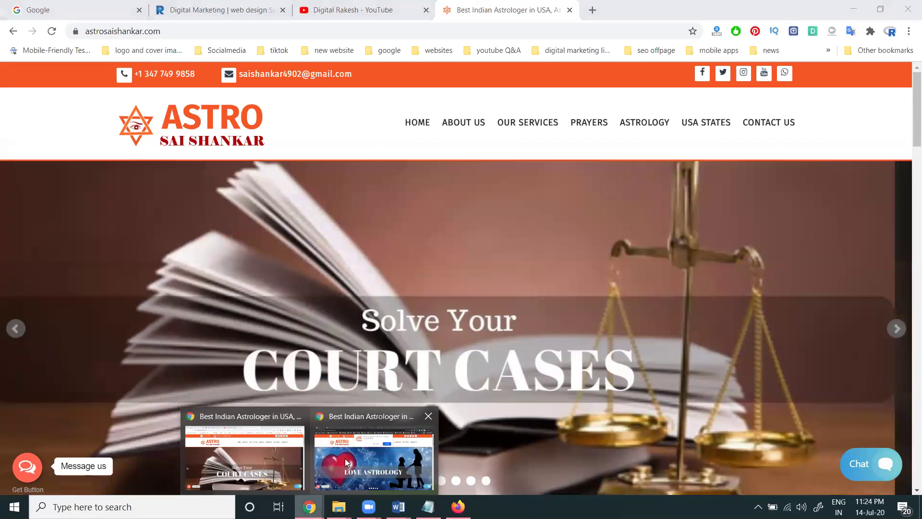
pyautogui.click(345, 458)
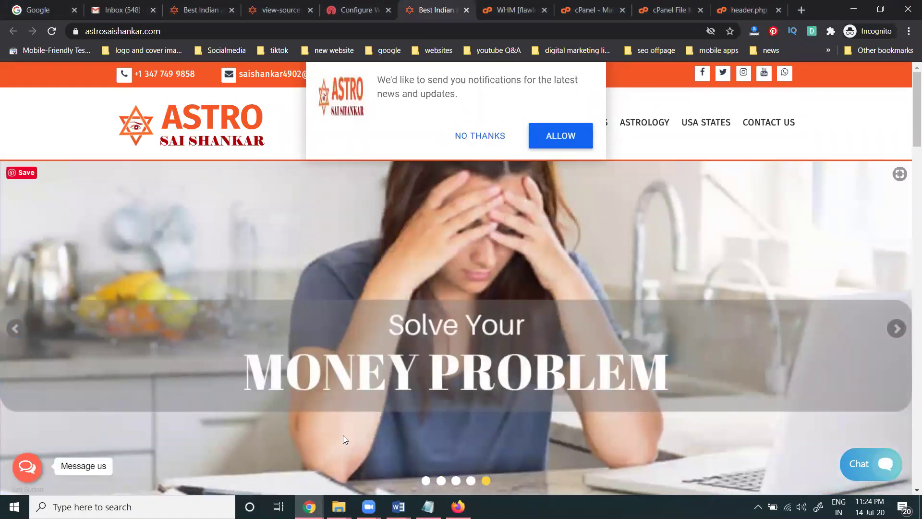
pyautogui.moveTo(310, 505)
pyautogui.click(281, 471)
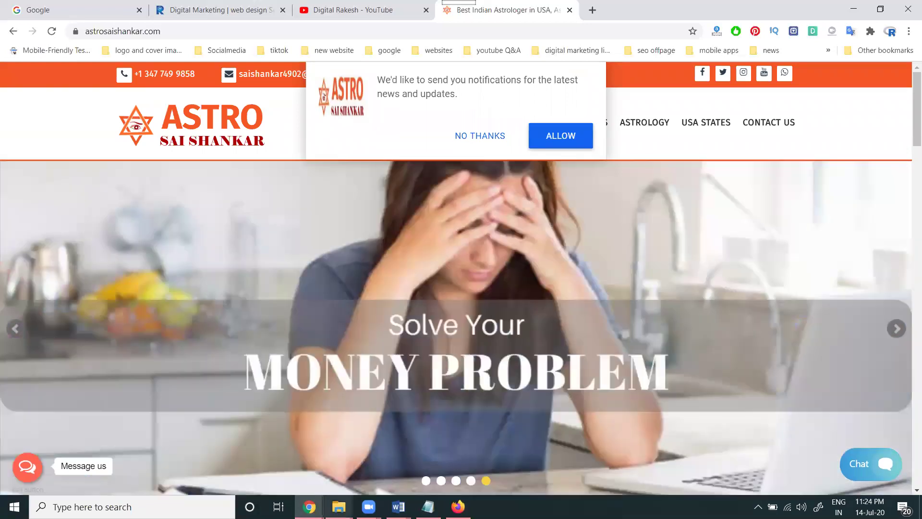
pyautogui.moveTo(309, 506)
pyautogui.click(365, 456)
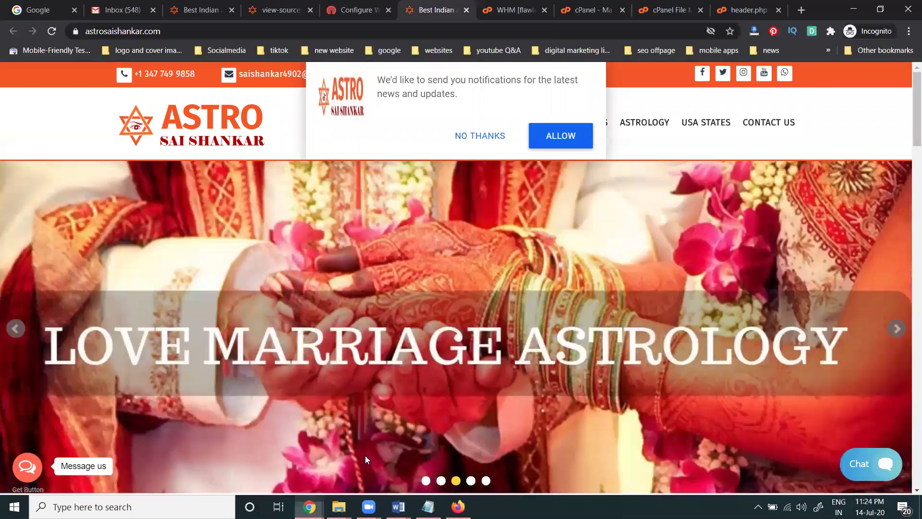
# - Finish the web push configuration in OneSignal and look over the Platforms settings
pyautogui.click(327, 11)
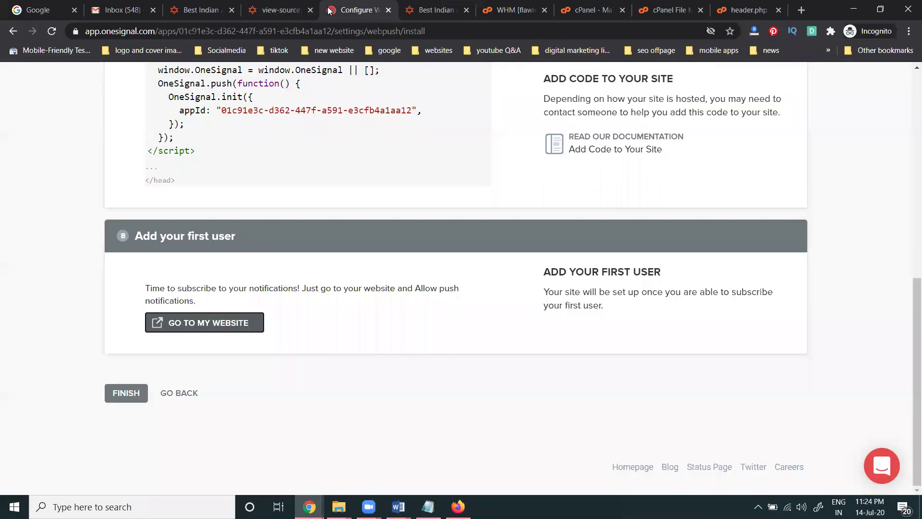
pyautogui.click(127, 394)
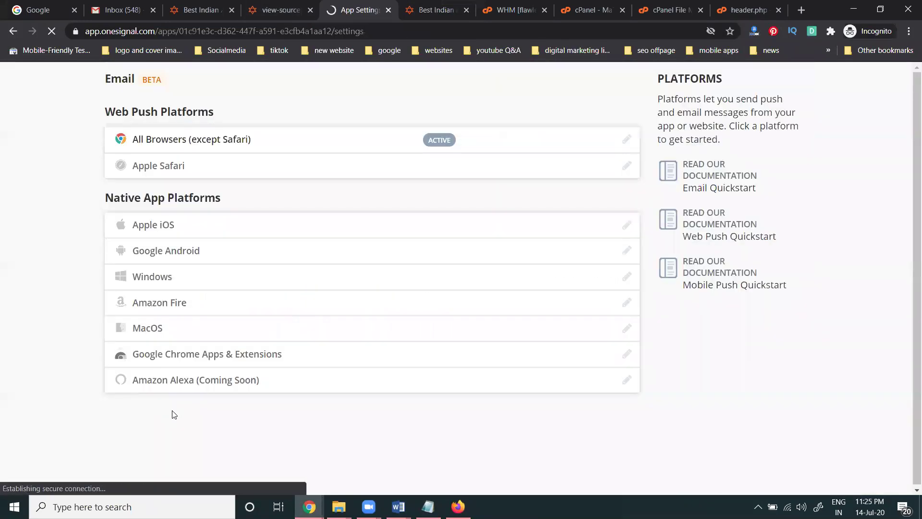
pyautogui.scroll(-3, 130, 233)
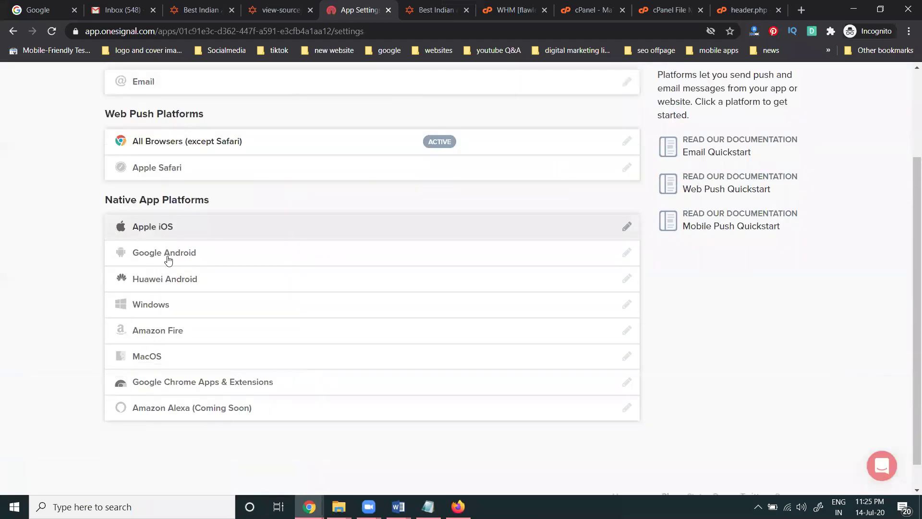
pyautogui.click(462, 176)
pyautogui.click(327, 254)
pyautogui.click(270, 309)
pyautogui.click(270, 338)
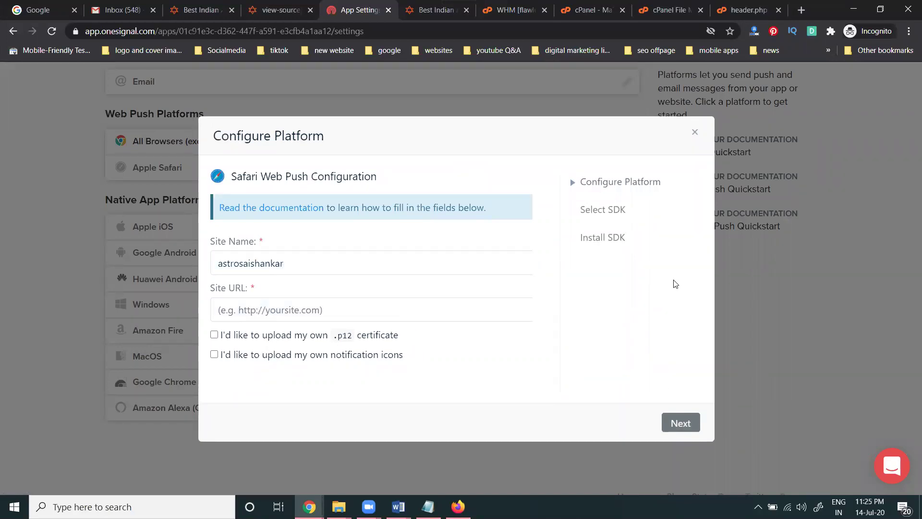
pyautogui.click(694, 132)
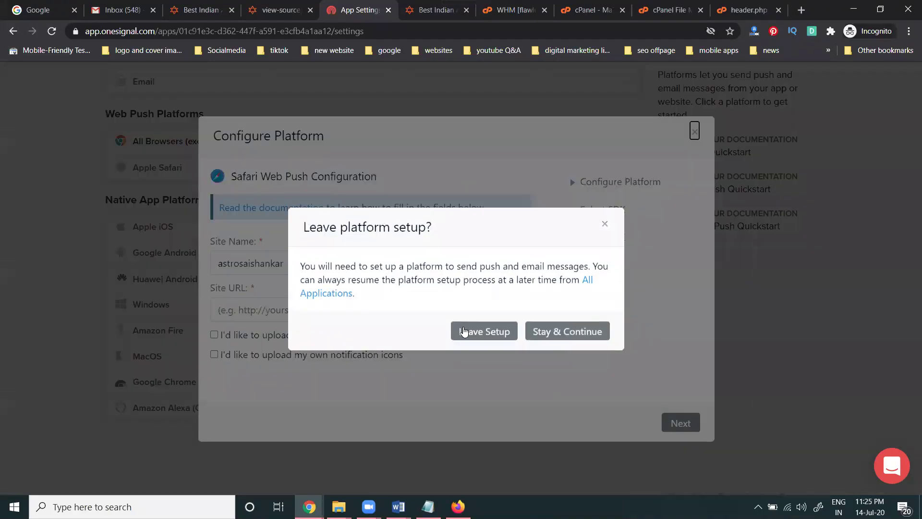
pyautogui.click(484, 331)
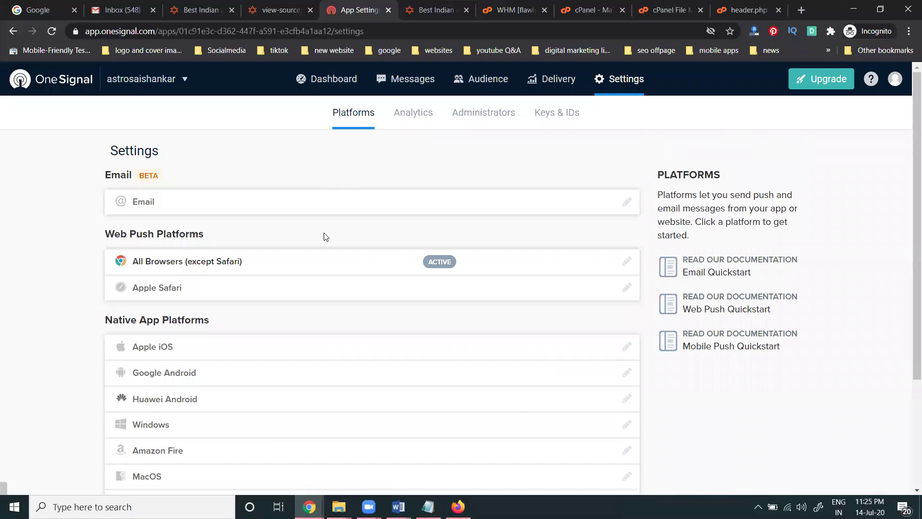
# - Look over OneSignal's web push and native app platforms and check the notification prompt on the astrology website again
pyautogui.scroll(-3, 316, 295)
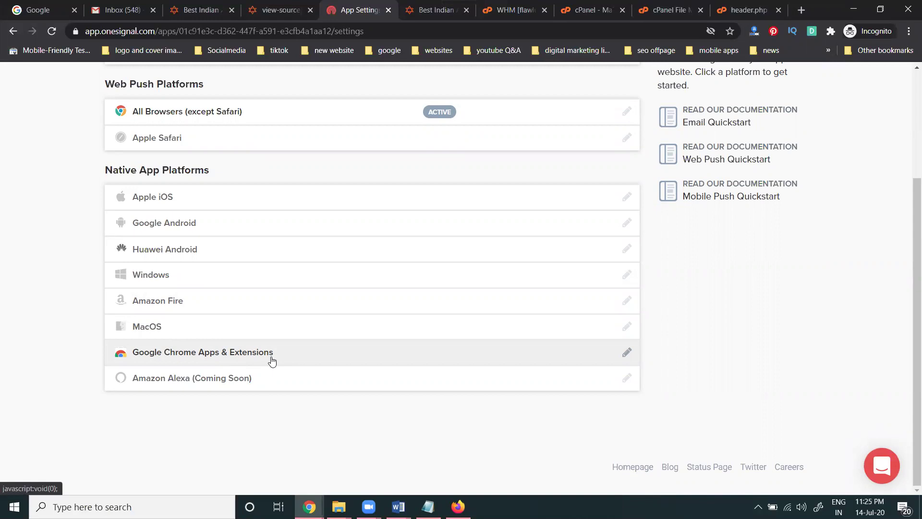
pyautogui.click(437, 11)
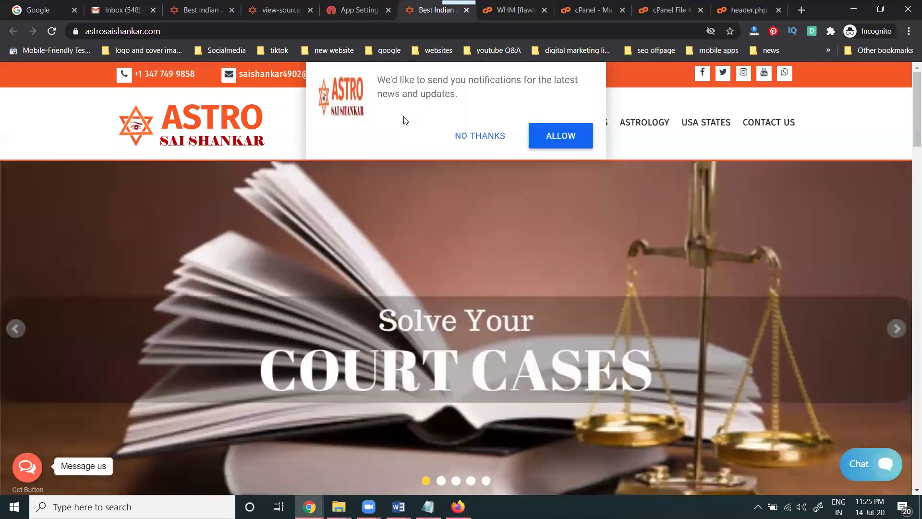
pyautogui.click(344, 5)
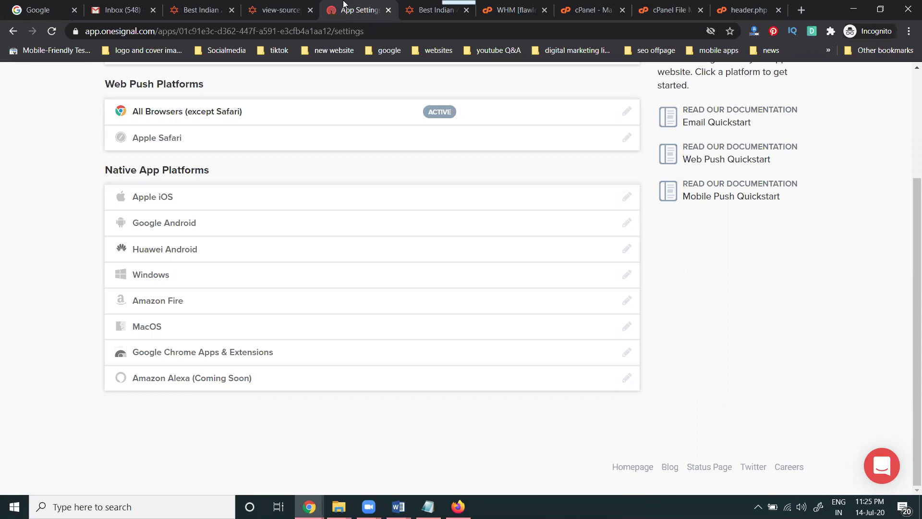
# - Open subscribers.com in a new tab and view it alongside the Truepush and OneSignal pages as alternative push notification services
pyautogui.click(800, 9)
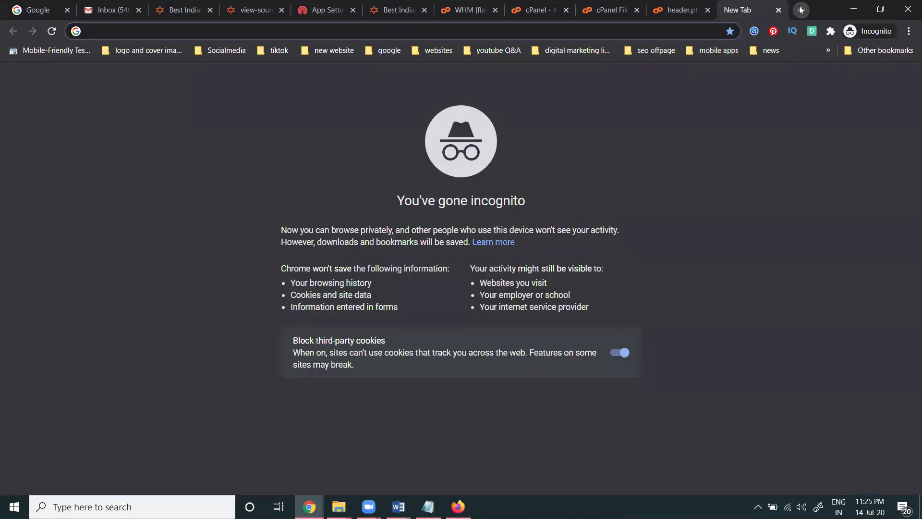
pyautogui.write('subs')
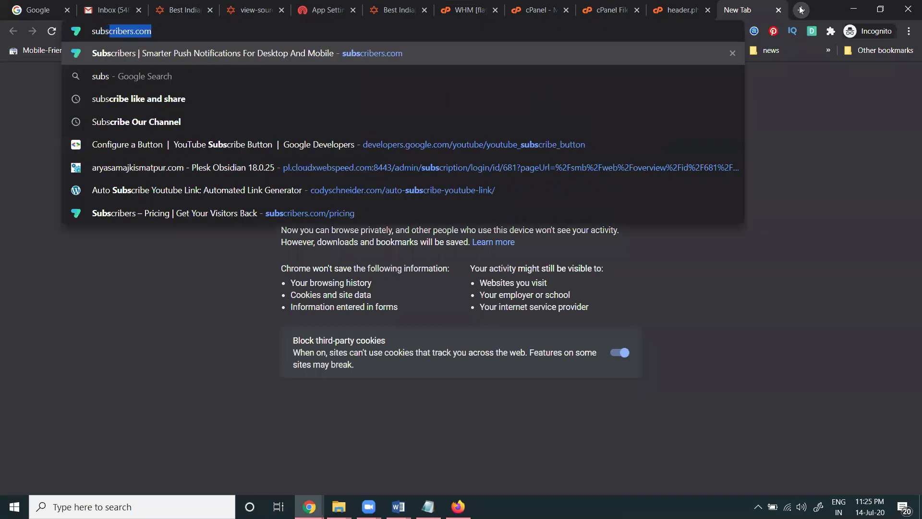
pyautogui.press('Return')
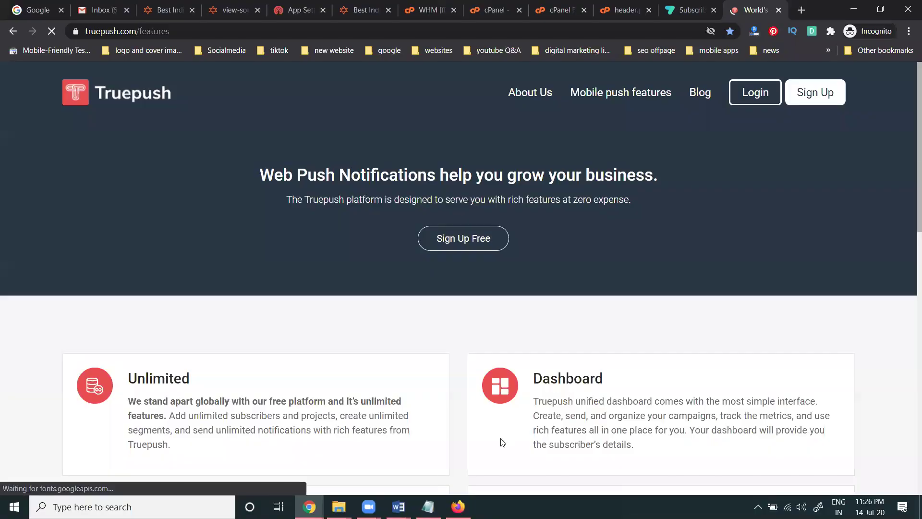
pyautogui.click(692, 10)
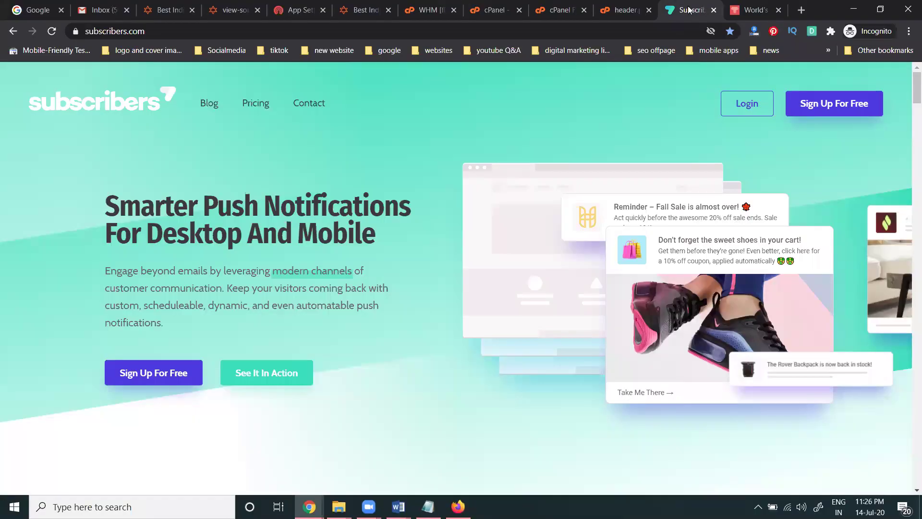
pyautogui.click(281, 10)
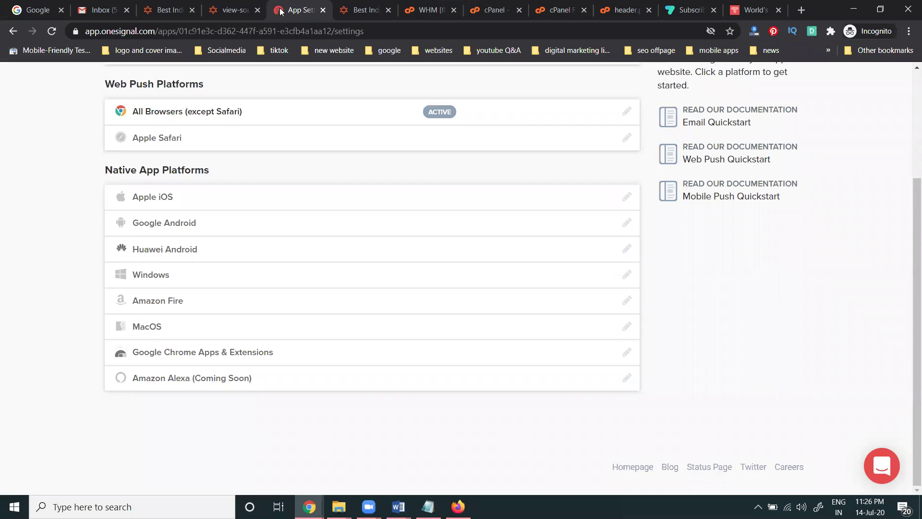
pyautogui.click(676, 9)
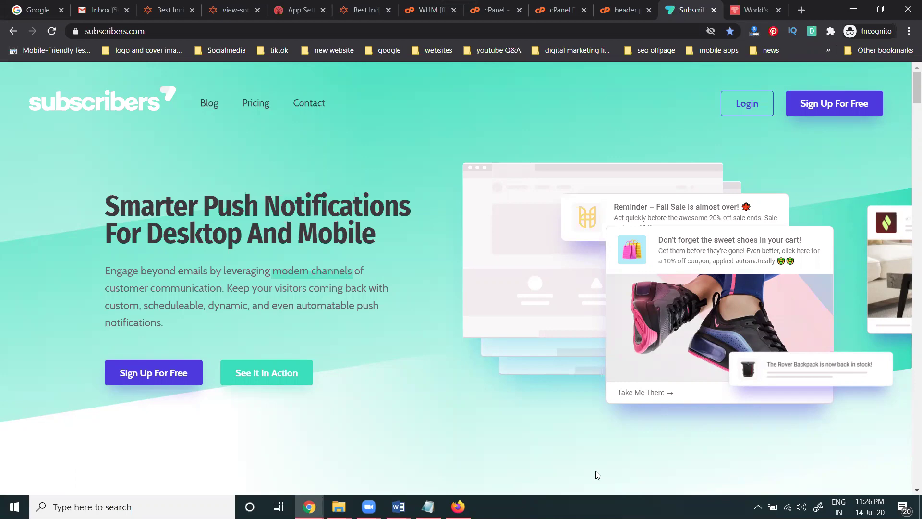
# - Close the astrosaishankar.com and Rakesh Tech Solutions tabs in the regular Chrome window, keep the YouTube channel open, and minimize the window
pyautogui.moveTo(309, 507)
pyautogui.click(258, 462)
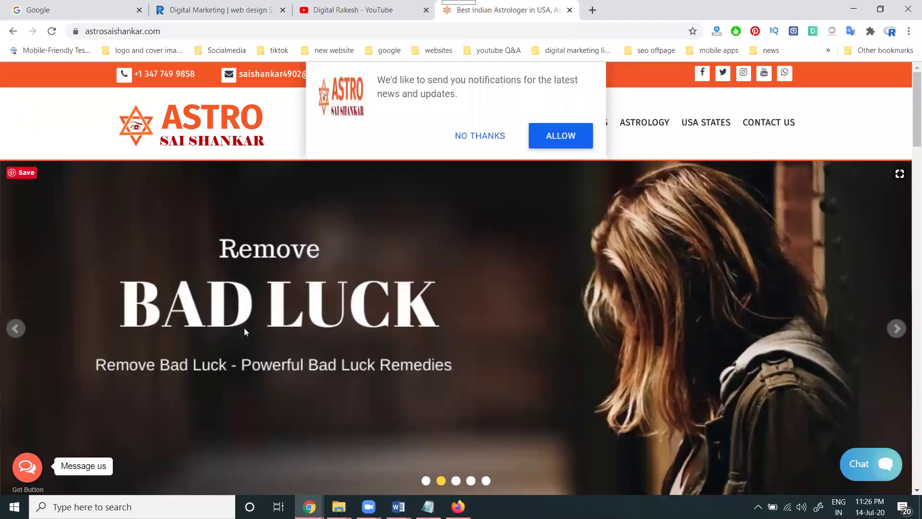
pyautogui.click(319, 10)
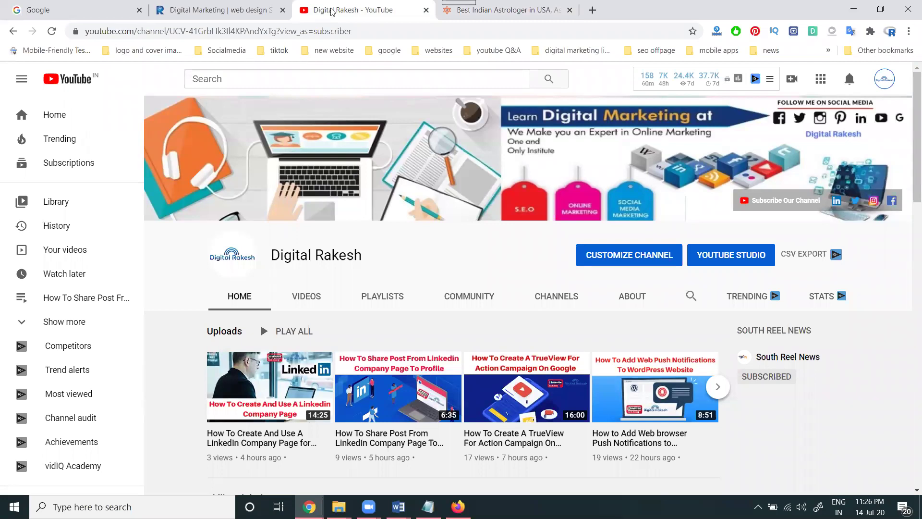
pyautogui.click(570, 10)
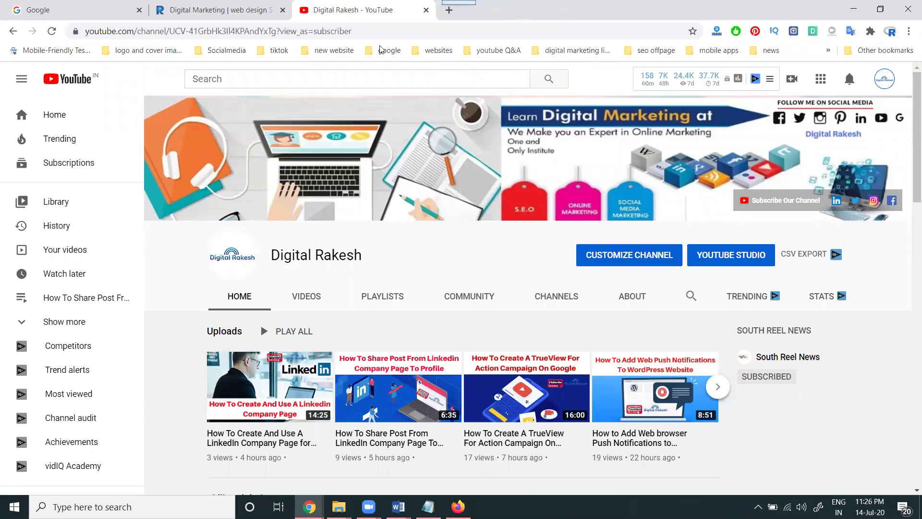
pyautogui.click(283, 11)
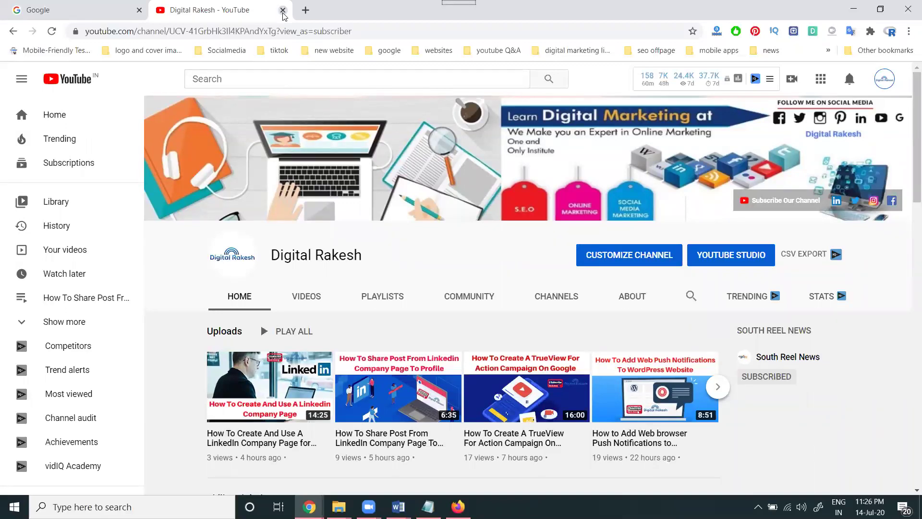
pyautogui.click(853, 10)
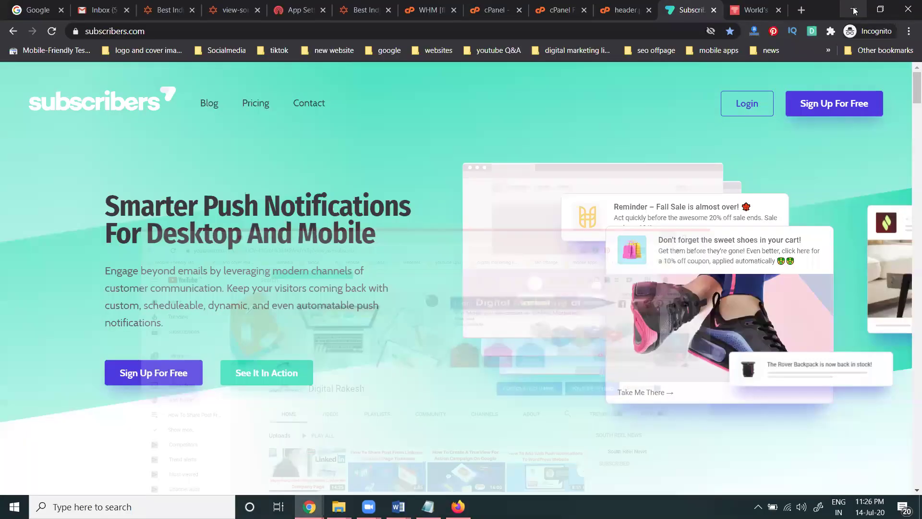